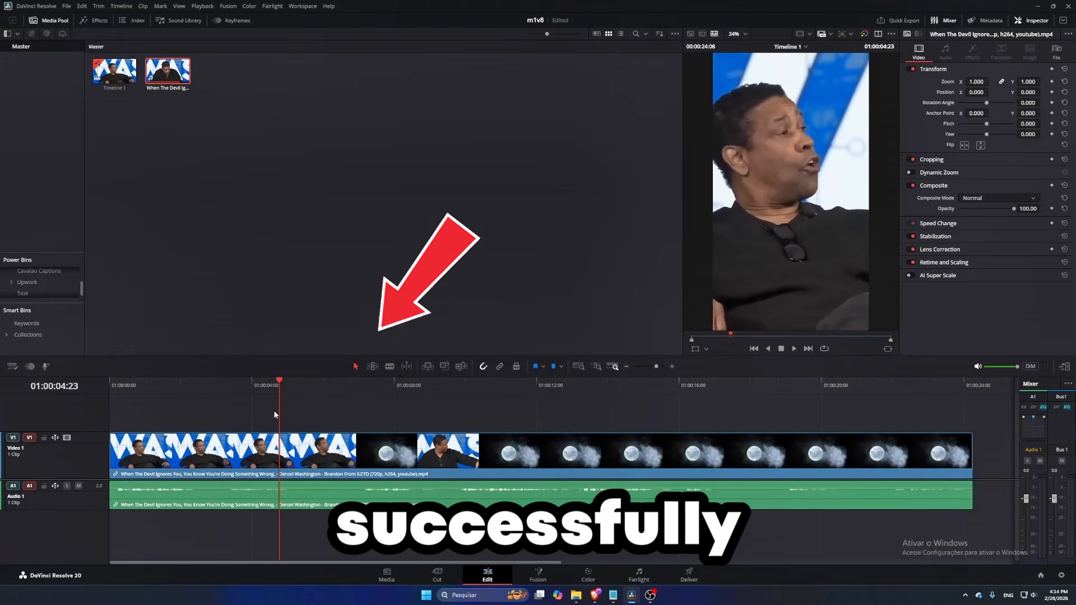
# Step: Play the interview clip from the start and split its video and audio at 01:00:05:09, at the end of the first phrase
pyautogui.moveTo(286, 413); pyautogui.dragTo(288, 416)
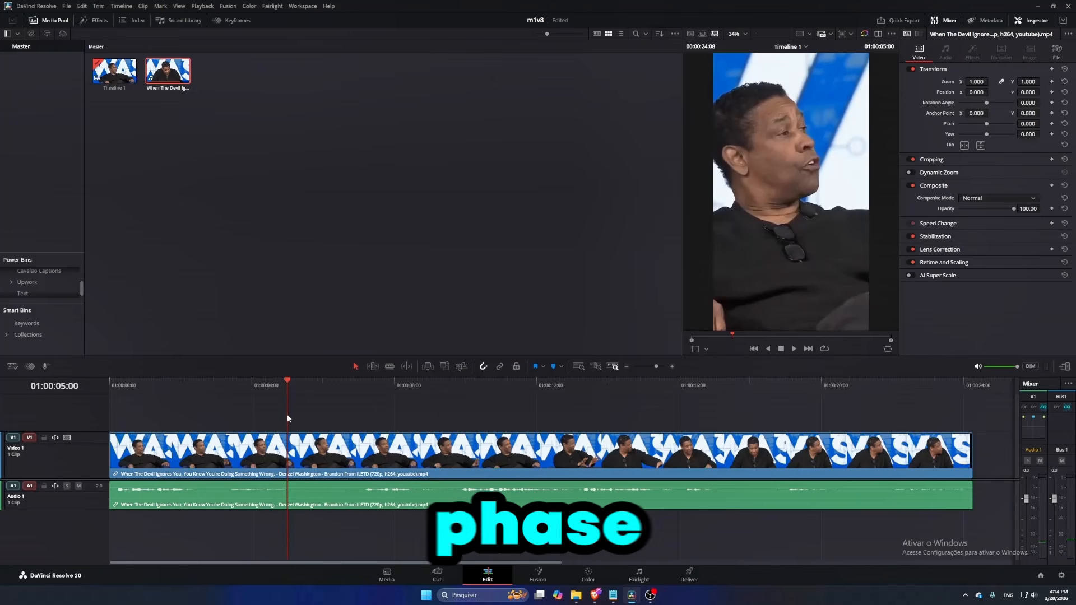
pyautogui.press('Home')
pyautogui.press('space')
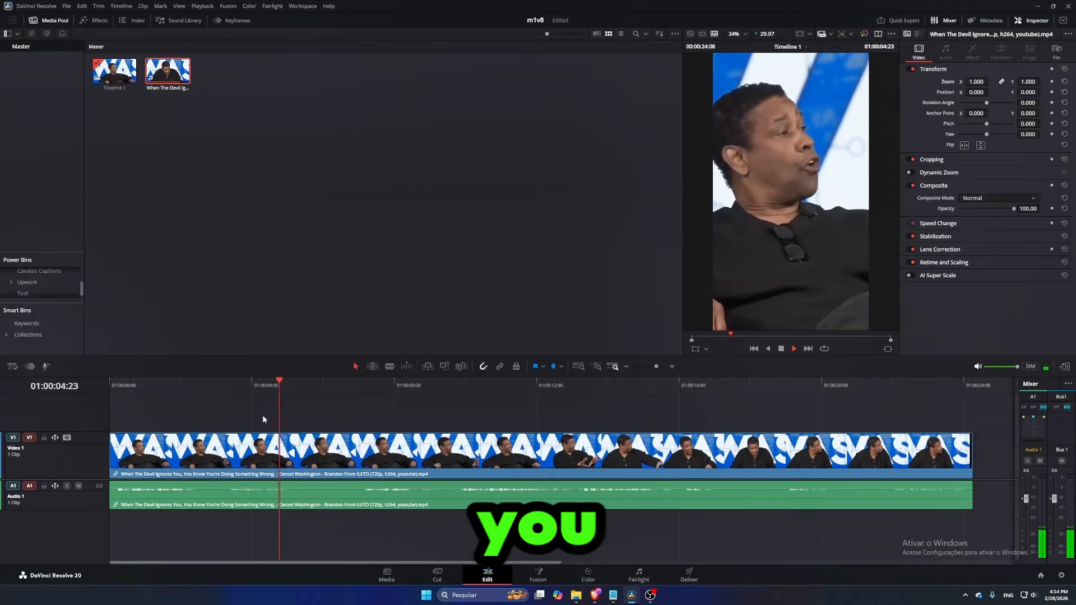
pyautogui.press('space')
pyautogui.click(284, 451)
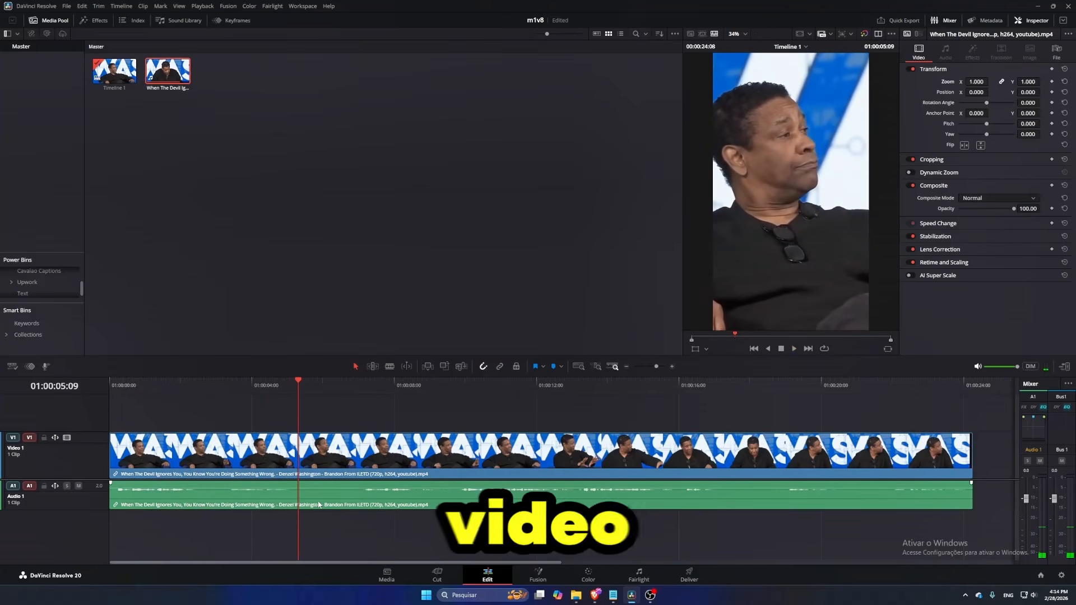
pyautogui.hotkey('ctrl', 'b')
pyautogui.press('space')
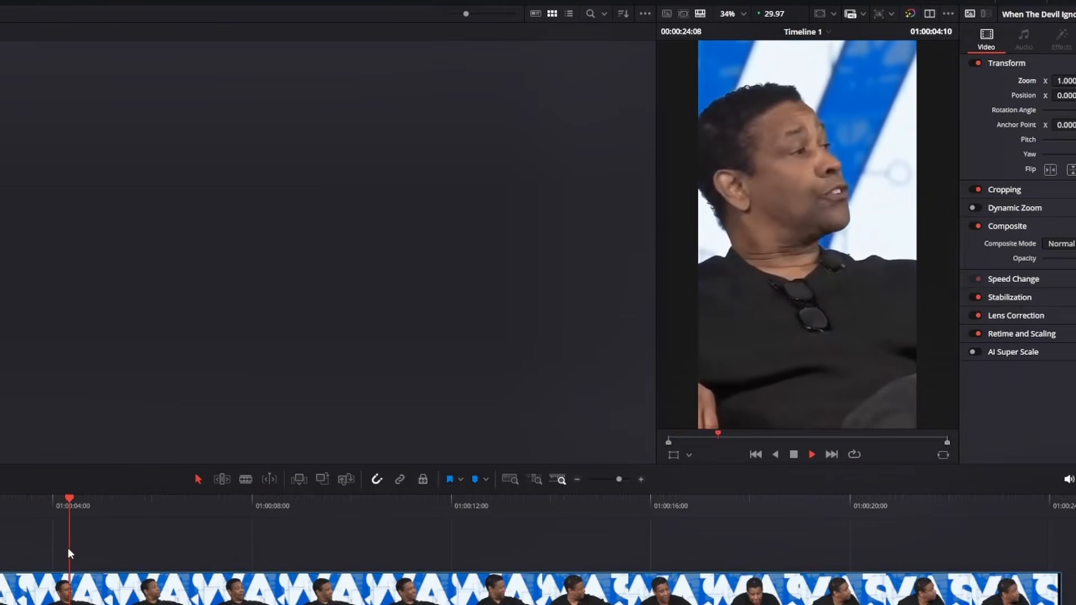
pyautogui.press('space')
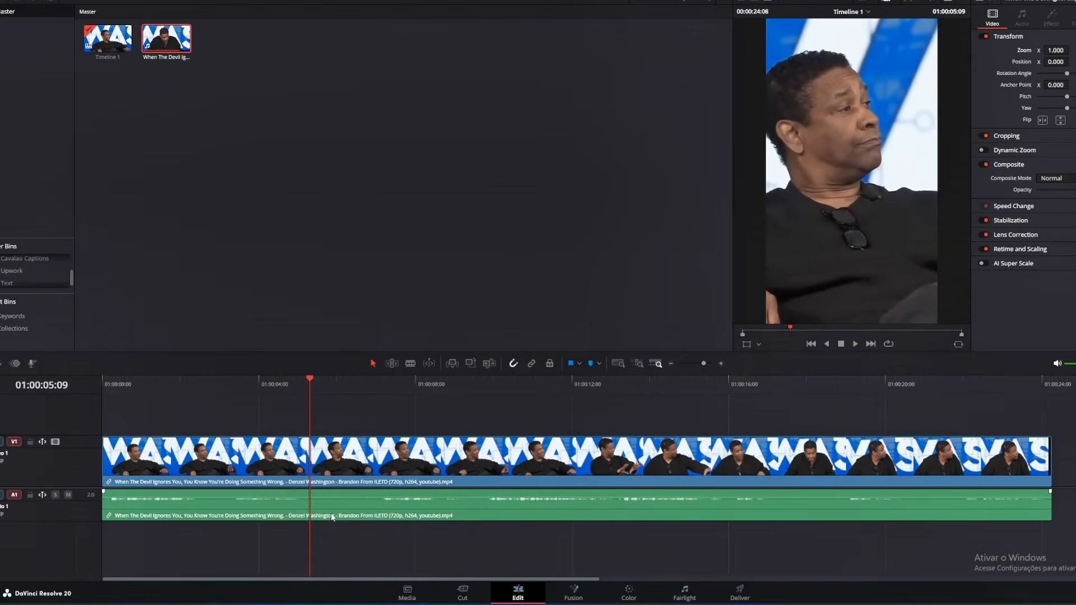
pyautogui.hotkey('ctrl', 'b')
# Step: Review the second clip and remove the section from 01:00:05:09 to about 01:00:16:04, closing the gap
pyautogui.press('space')
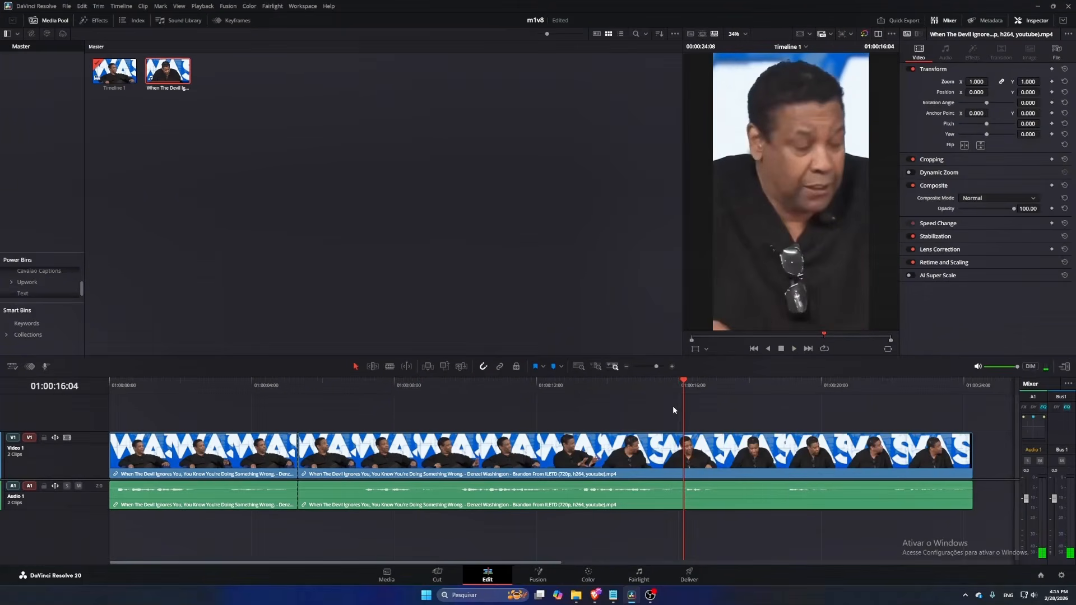
pyautogui.press('space')
pyautogui.click(684, 389)
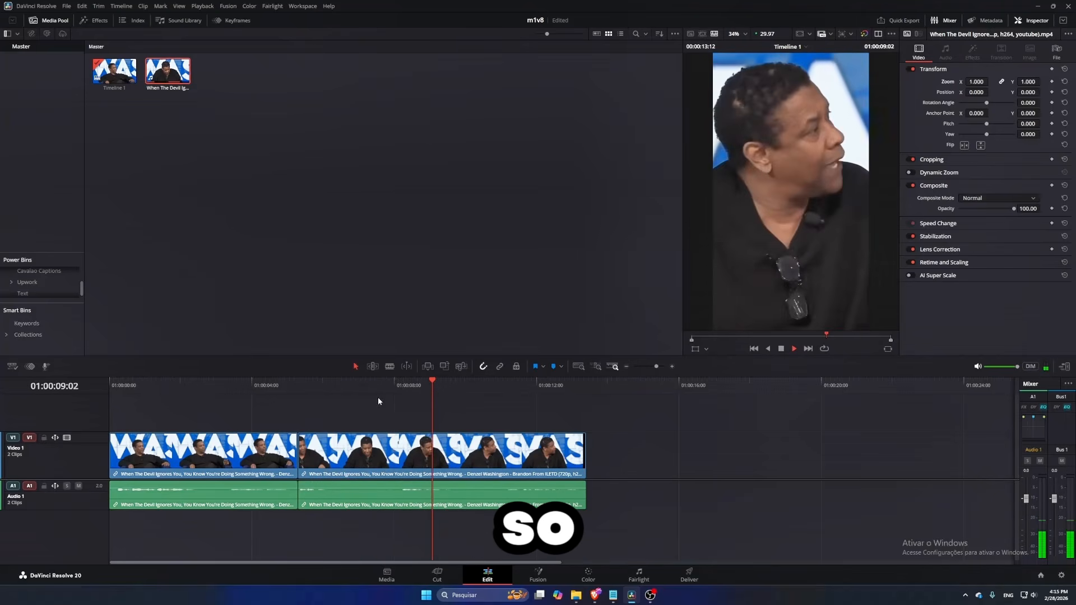
# Step: Split the second clip at about 01:00:06:03 and cut the unneeded parts out of the remaining footage
pyautogui.click(311, 392)
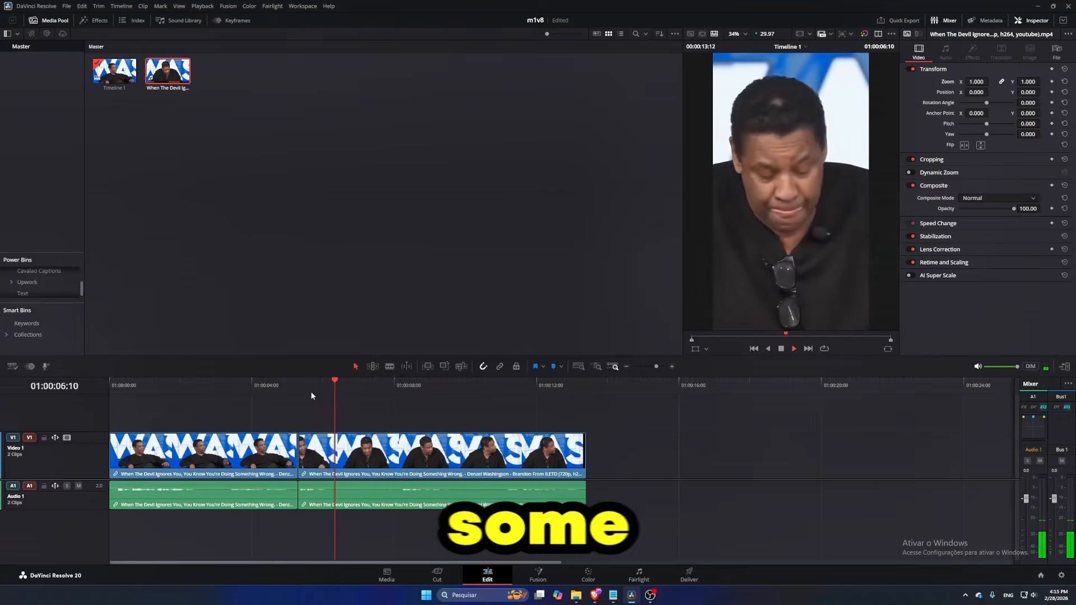
pyautogui.click(326, 386)
pyautogui.hotkey('ctrl', 'b')
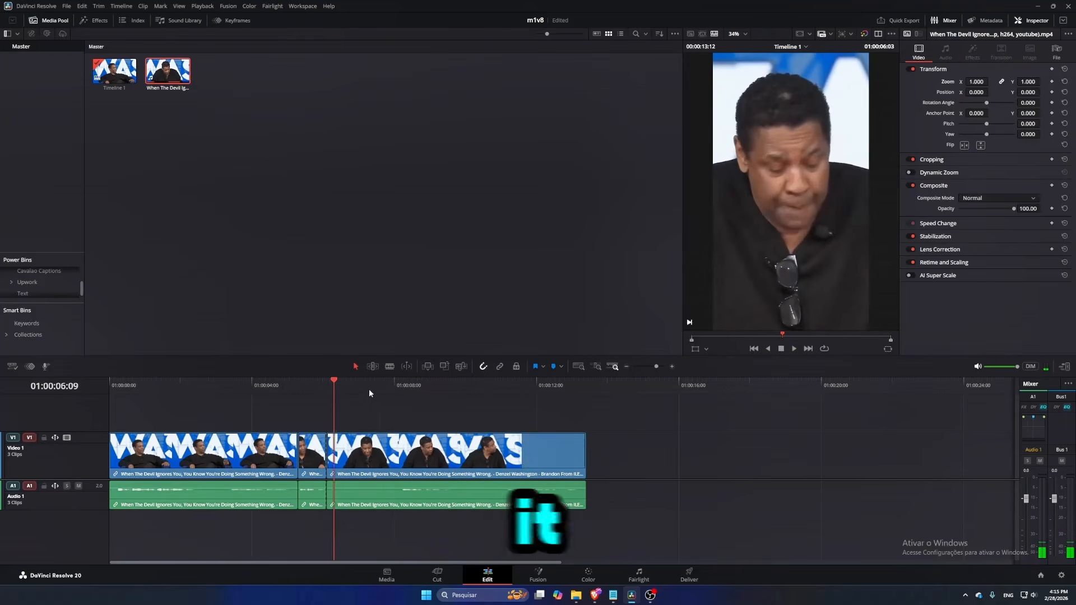
pyautogui.click(404, 395)
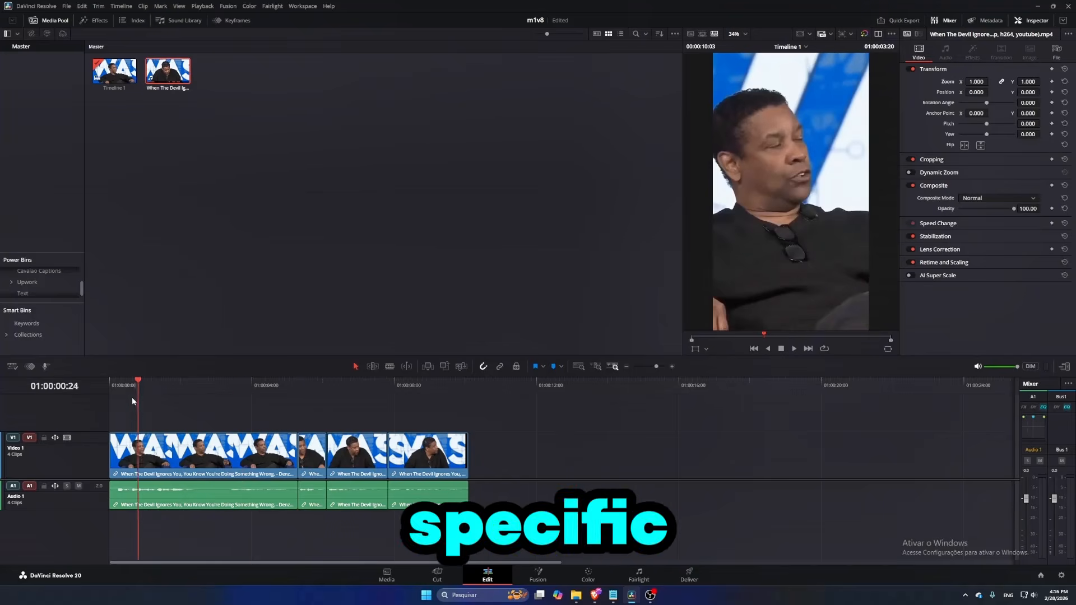
# Step: Play from the start, select all the audio clips on Audio 1 and set their volume to 10.0
pyautogui.moveTo(132, 401); pyautogui.dragTo(107, 405)
pyautogui.press('space')
pyautogui.moveTo(426, 498); pyautogui.dragTo(426, 499)
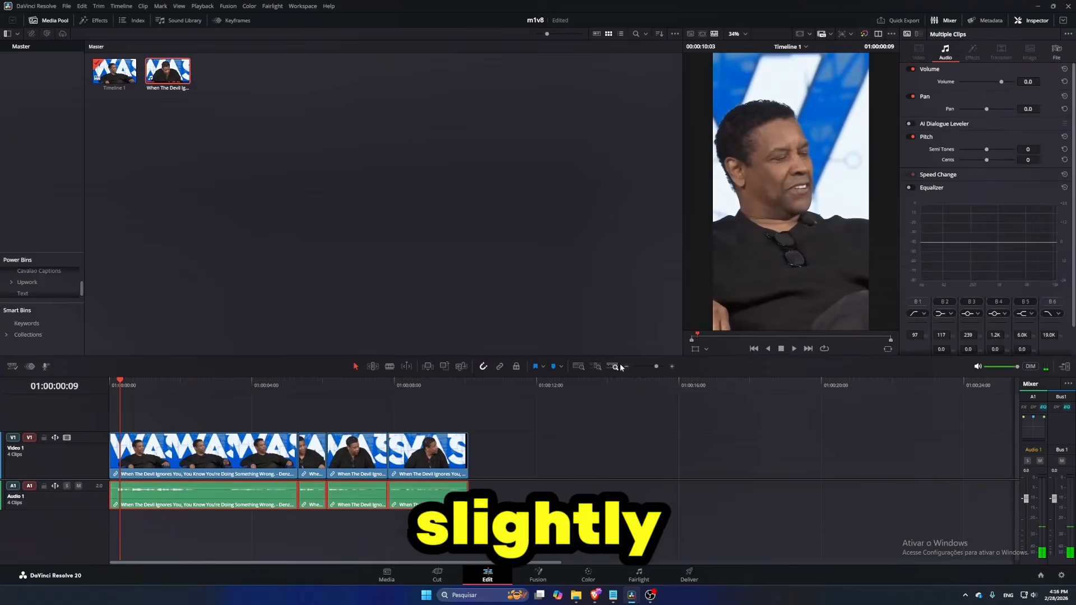
pyautogui.moveTo(1028, 81); pyautogui.dragTo(1050, 81)
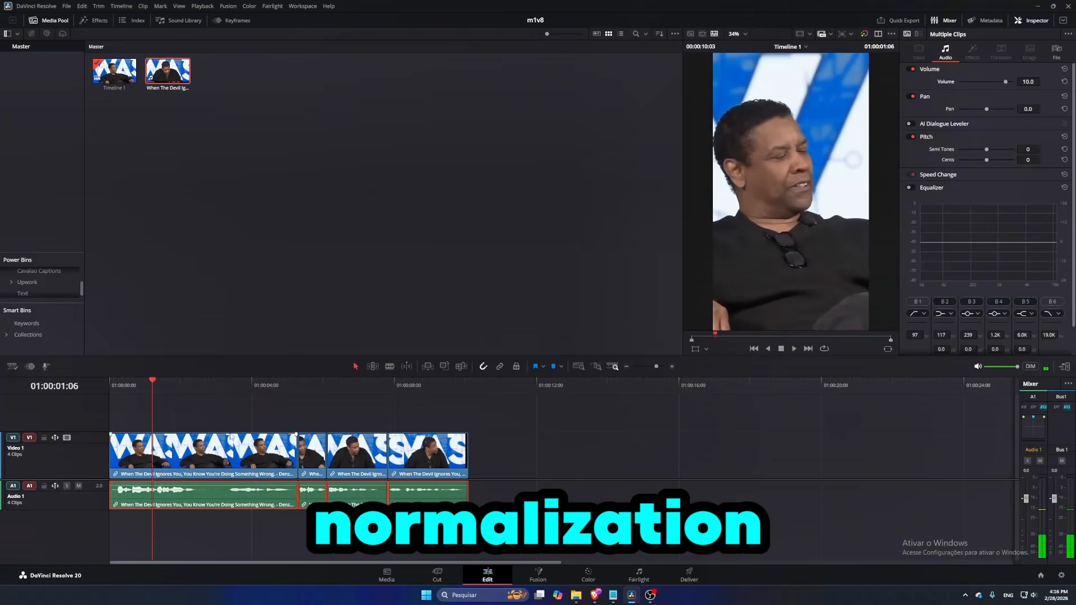
# Step: Split the first clip at about 01:00:02:12 and cut out the pause up to about 01:00:03:08, closing the gap
pyautogui.click(232, 435)
pyautogui.hotkey('ctrl', 'b')
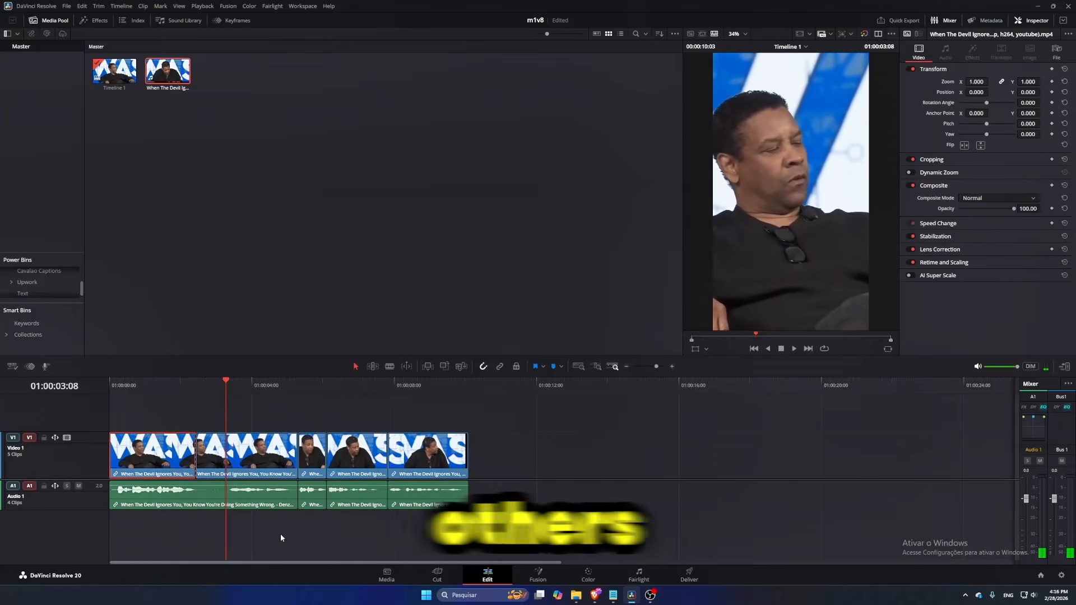
pyautogui.hotkey('ctrl', 'shift', '[')
pyautogui.press('space')
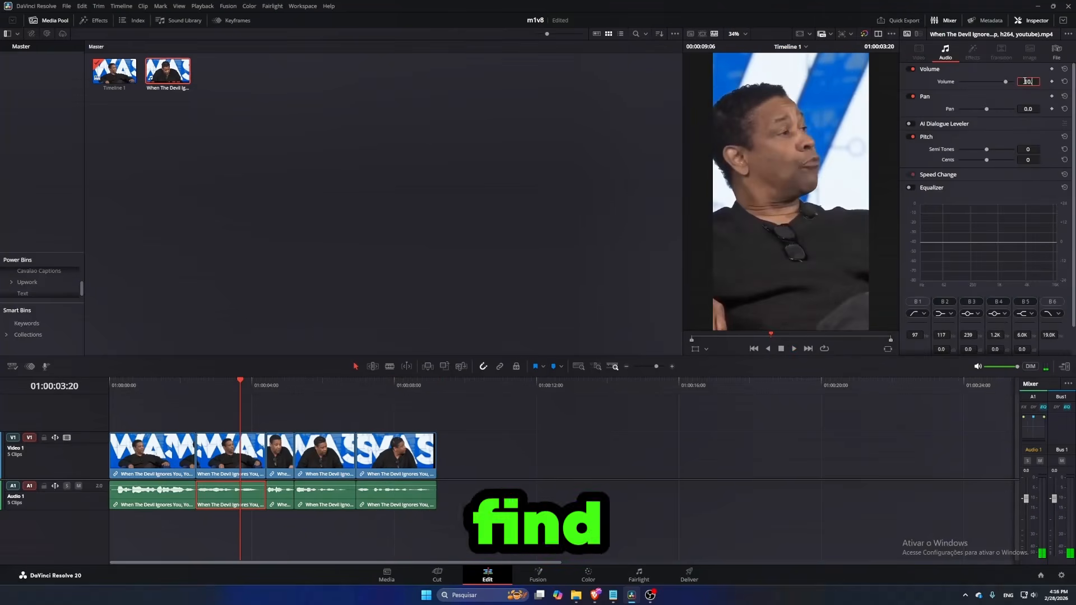
# Step: Set the second audio clip's volume to 10.5 and resume playback to check the levels
pyautogui.write('5')
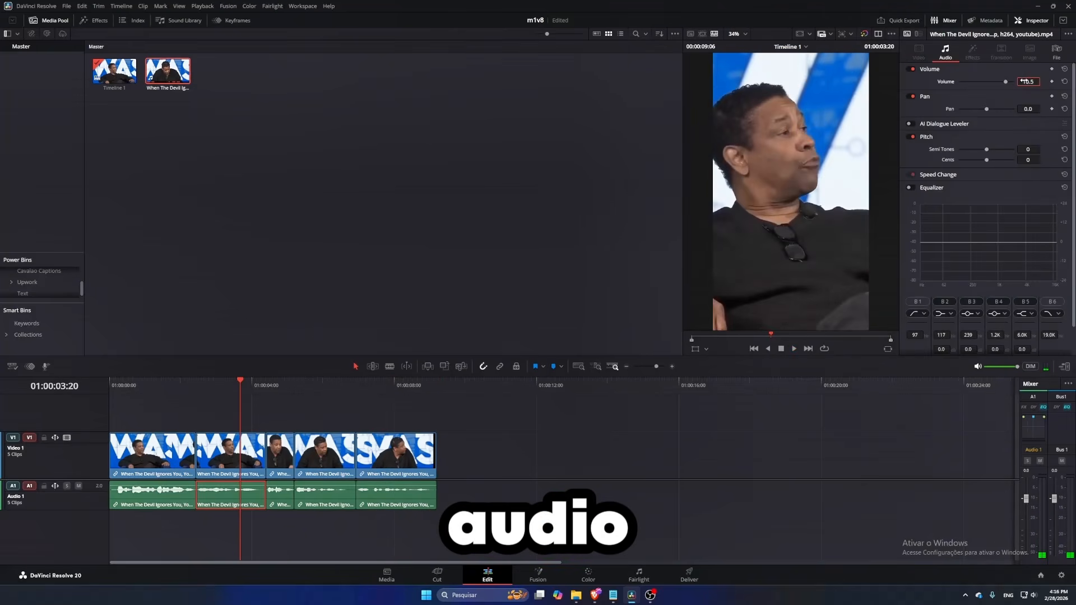
pyautogui.click(290, 515)
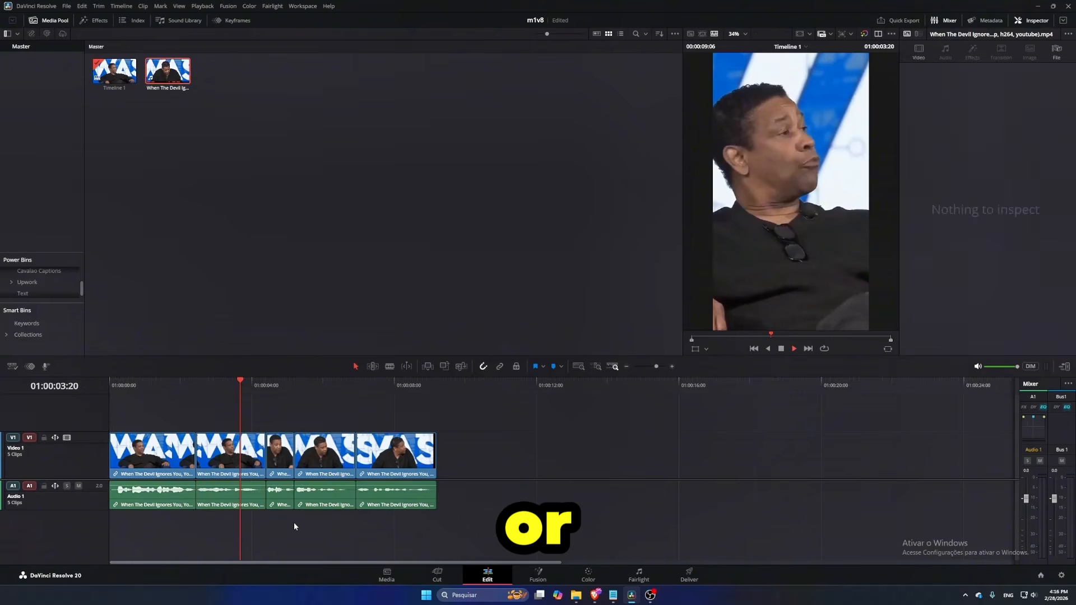
pyautogui.press('space')
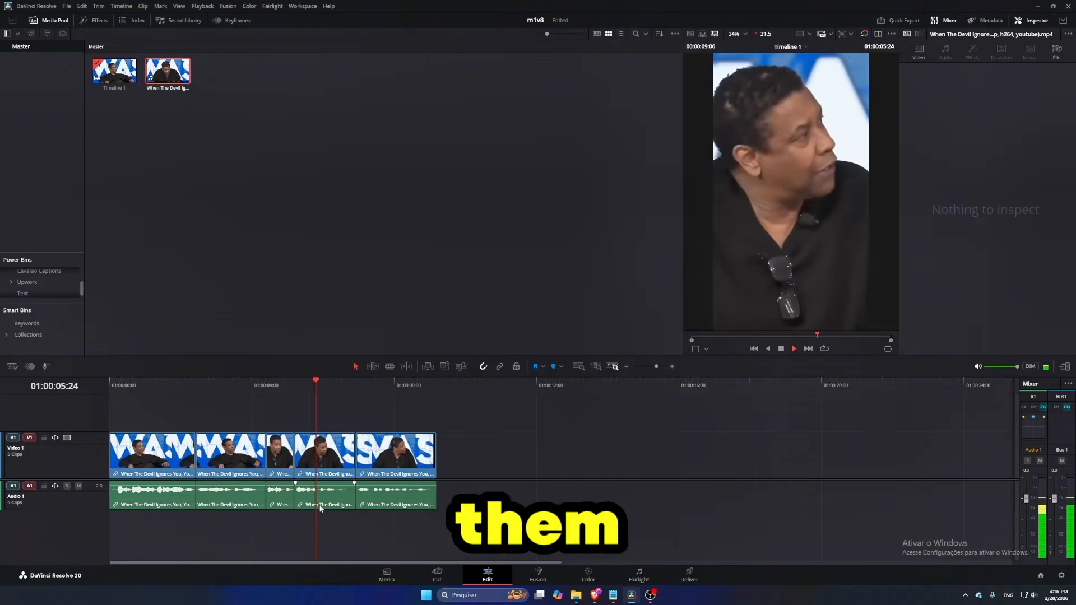
# Step: Raise the last audio clip's volume and play the timeline to check the sound balance
pyautogui.click(381, 505)
pyautogui.press('space')
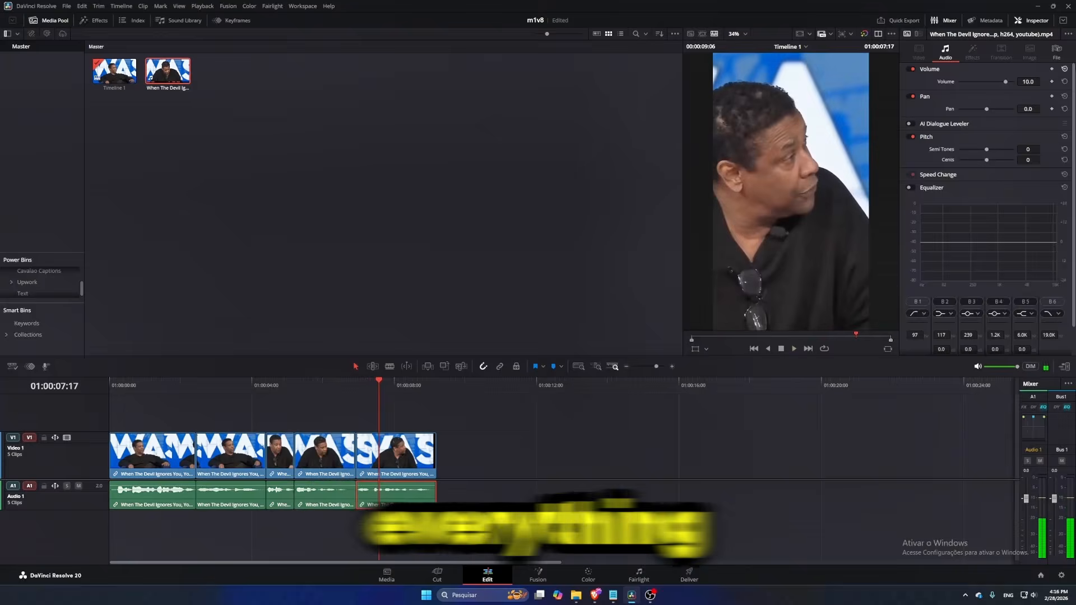
pyautogui.moveTo(1028, 82); pyautogui.dragTo(1037, 82)
pyautogui.click(323, 387)
pyautogui.click(522, 445)
pyautogui.press('space')
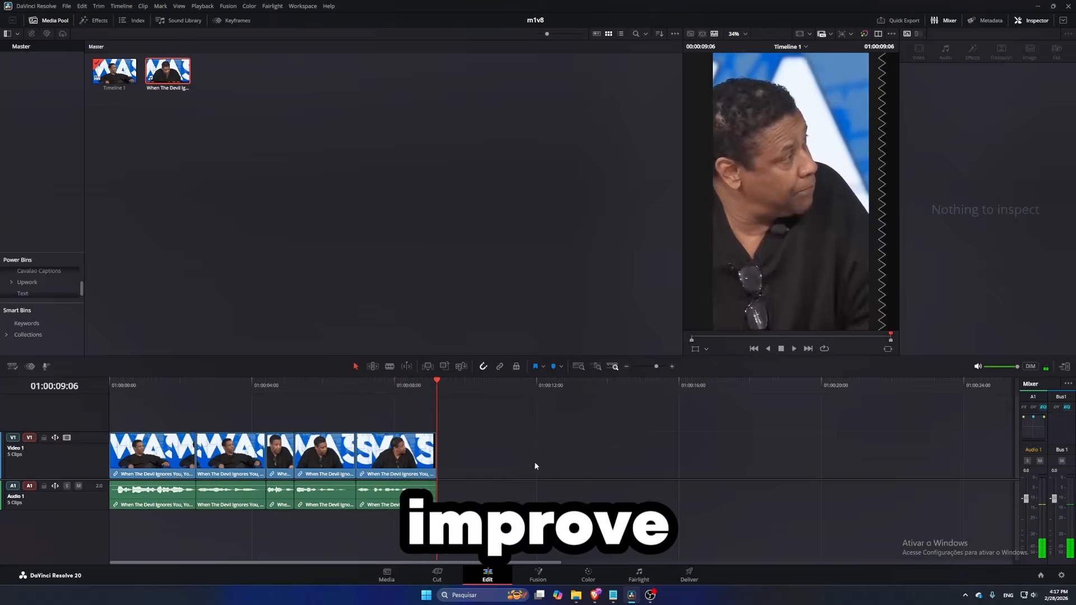
# Step: On the Fairlight page, add the Restoration Noise Reduction effect to Audio 1, set it to Auto Speech Mode and play the result
pyautogui.moveTo(585, 485); pyautogui.dragTo(155, 539)
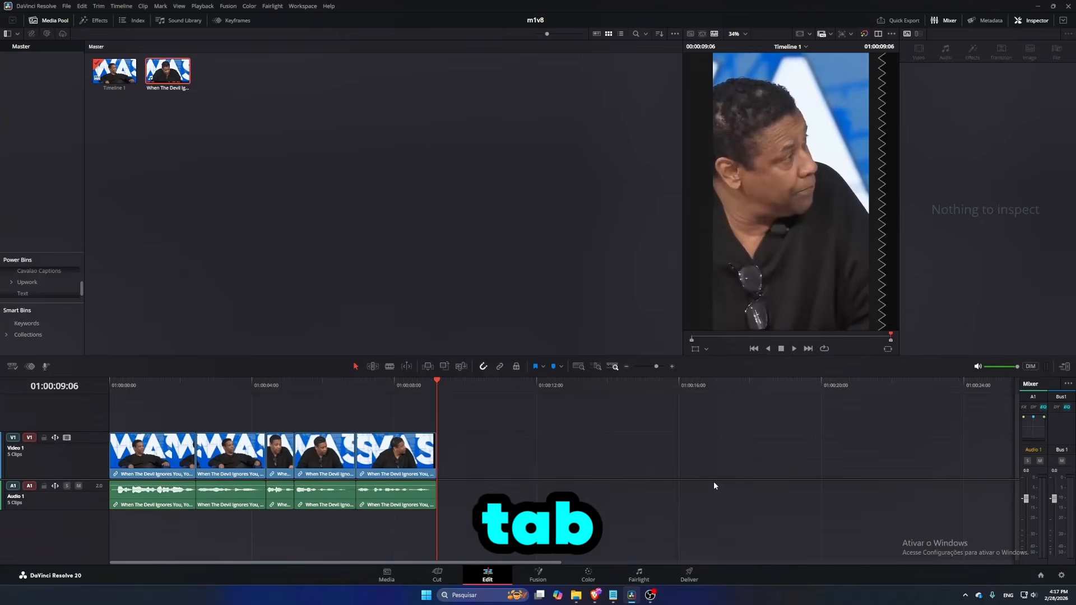
pyautogui.click(639, 576)
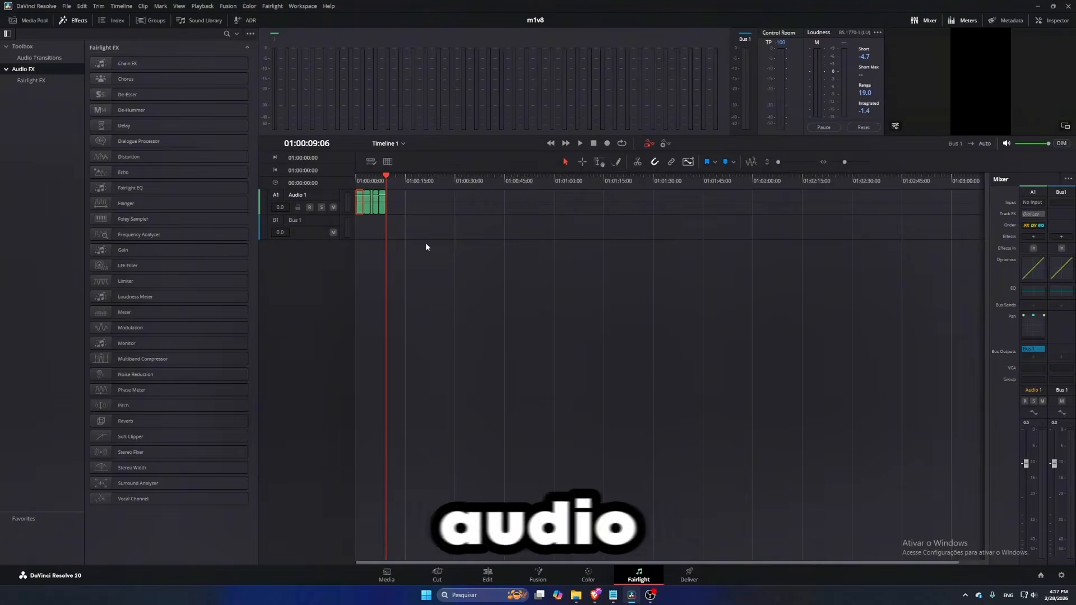
pyautogui.moveTo(425, 227); pyautogui.dragTo(360, 208)
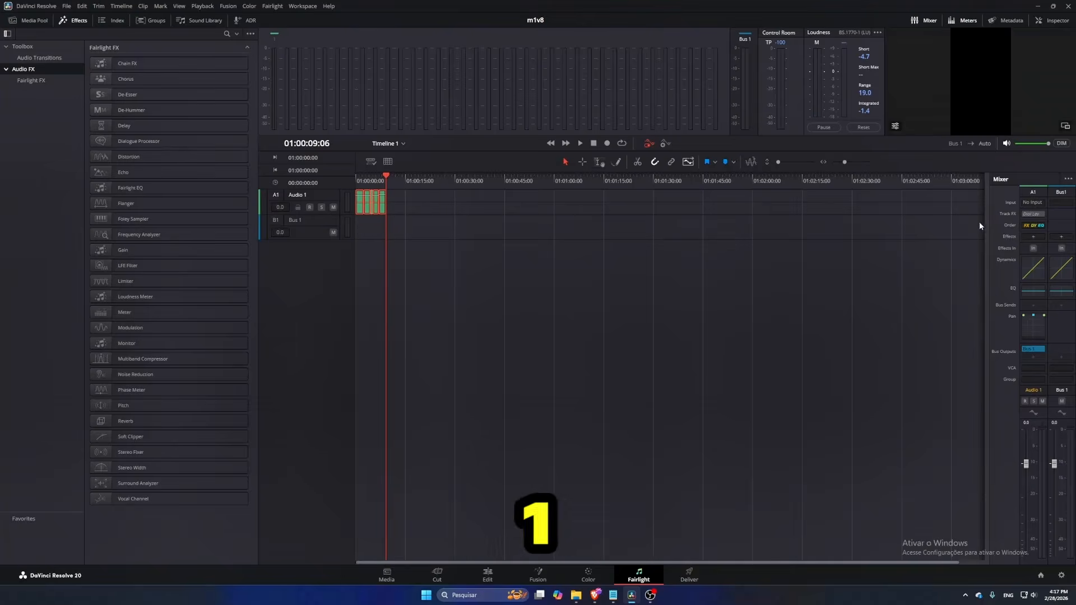
pyautogui.click(1033, 237)
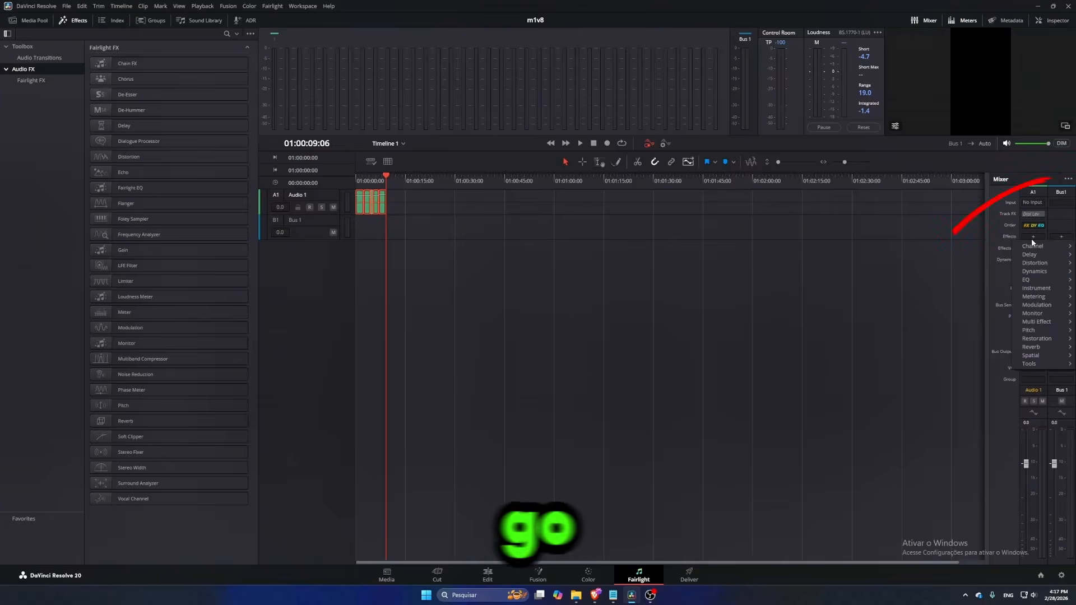
pyautogui.moveTo(1034, 339)
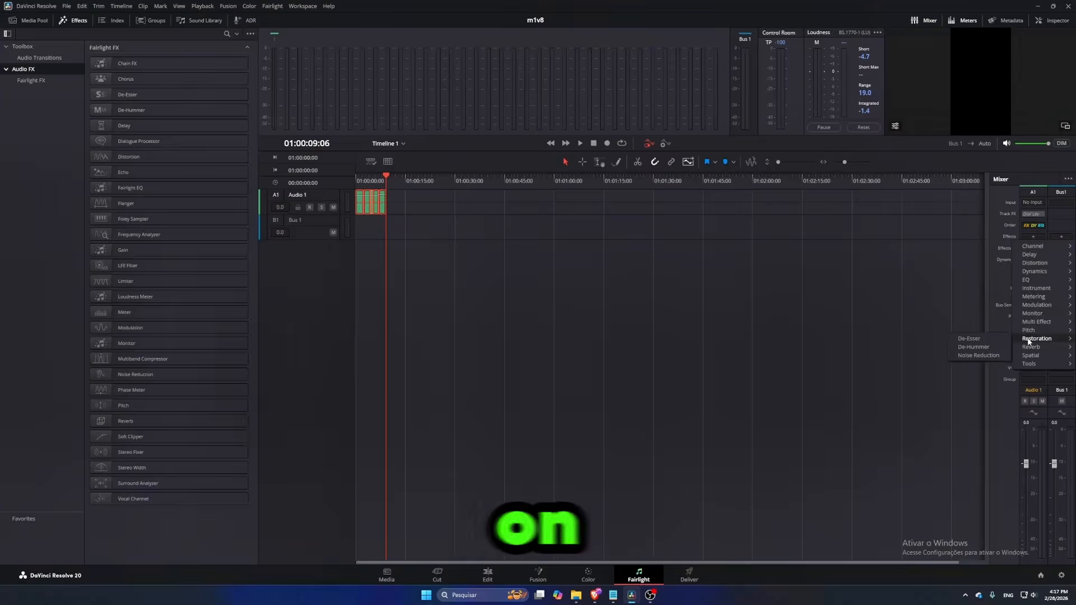
pyautogui.click(981, 356)
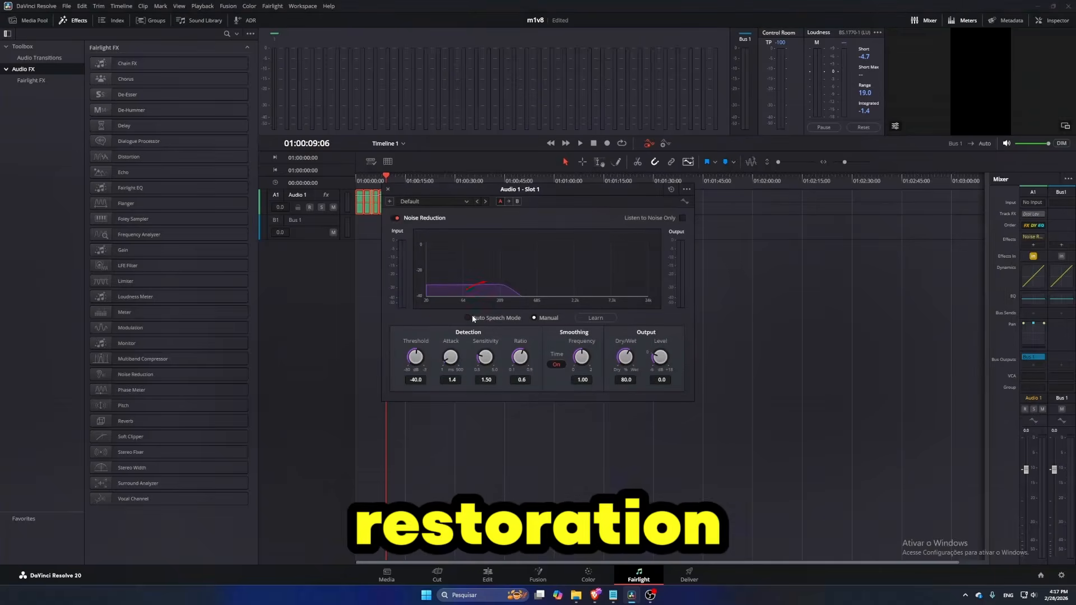
pyautogui.click(489, 317)
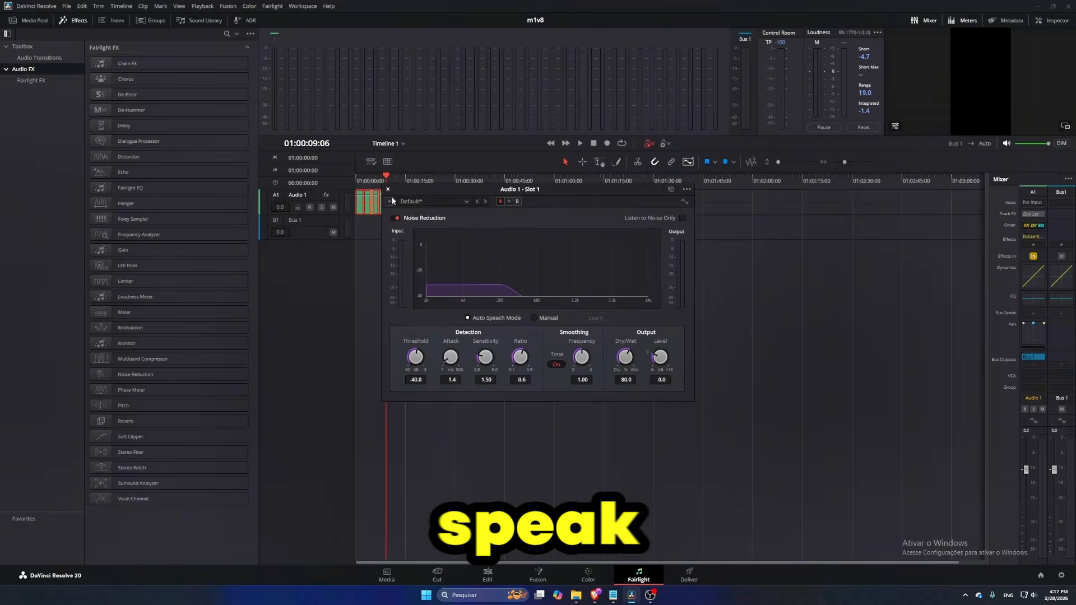
pyautogui.press('Home')
pyautogui.press('space')
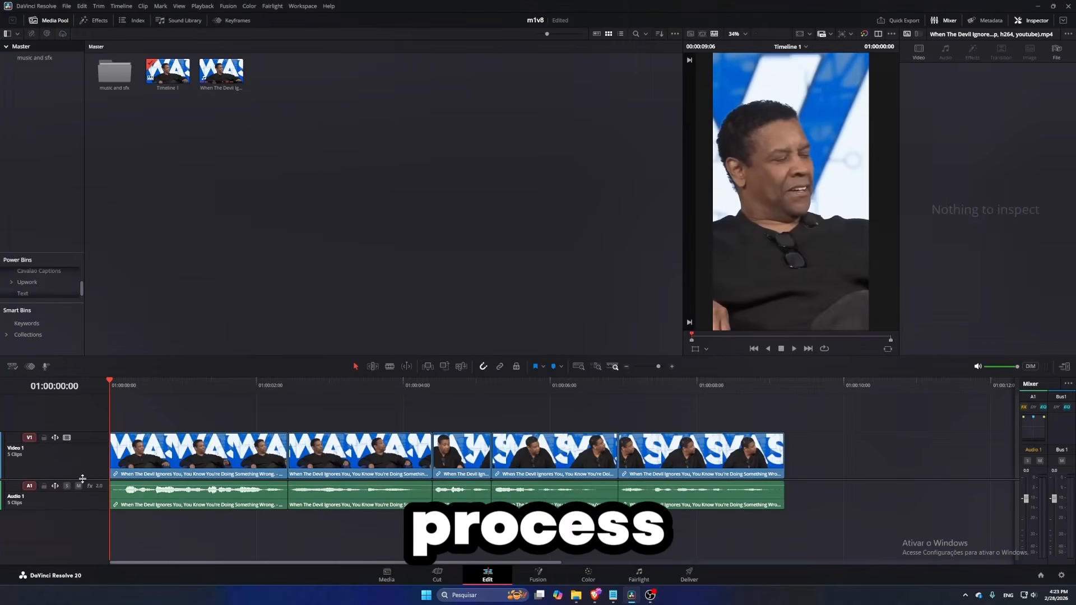
# Step: Place the Steve Lacy Dark Red instrumental from the music and sfx bin at the start of Audio 2 and set its volume to -15.0
pyautogui.moveTo(90, 431)
pyautogui.mouseDown()
pyautogui.moveTo(93, 470)
pyautogui.moveTo(103, 418)
pyautogui.mouseUp()
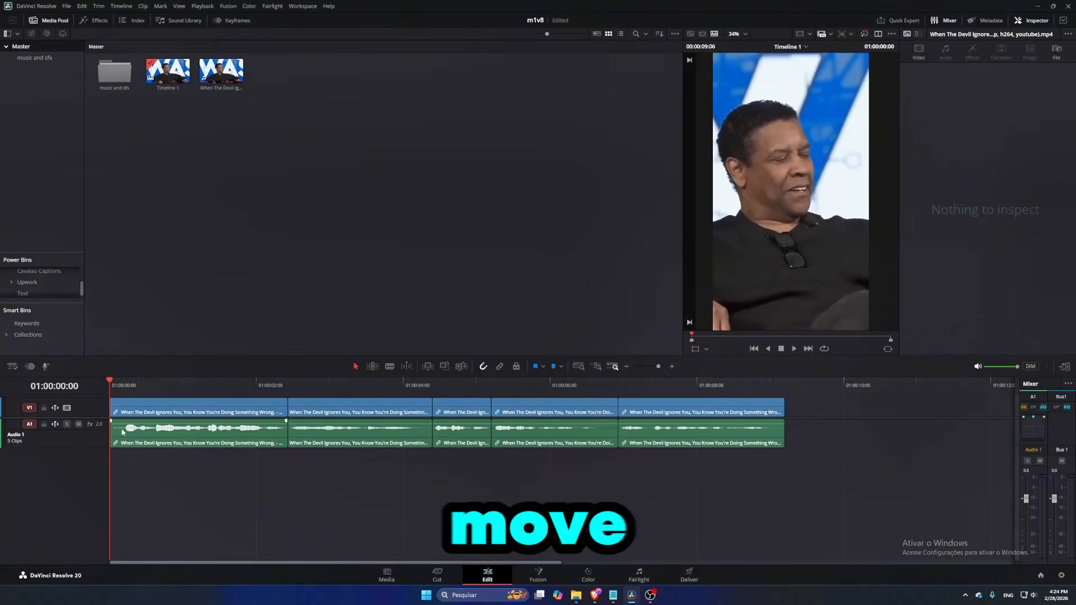
pyautogui.doubleClick(125, 76)
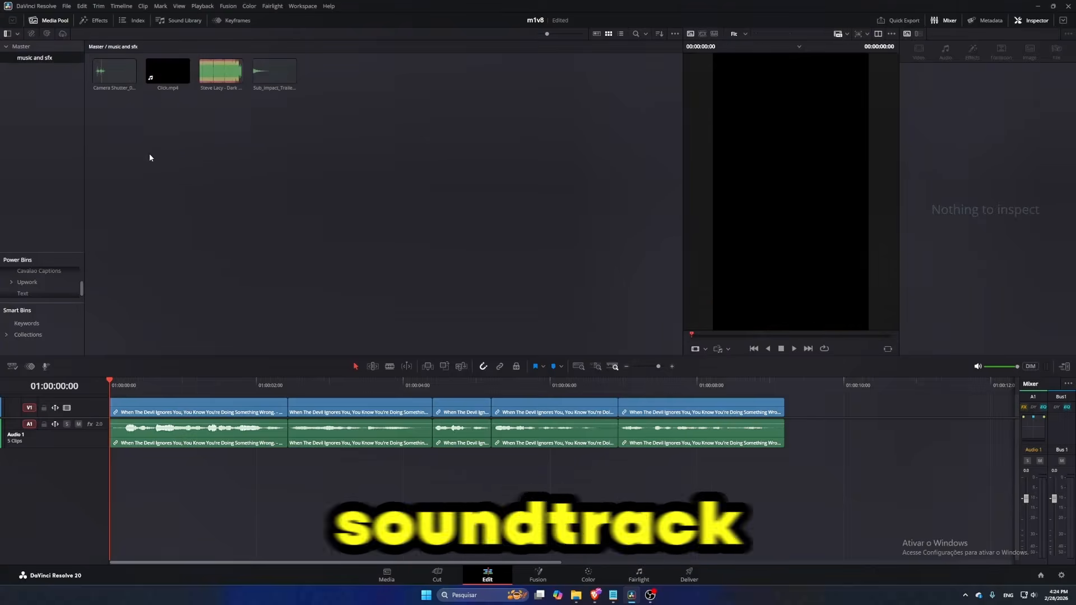
pyautogui.click(212, 87)
pyautogui.moveTo(211, 87); pyautogui.dragTo(115, 476)
pyautogui.click(180, 463)
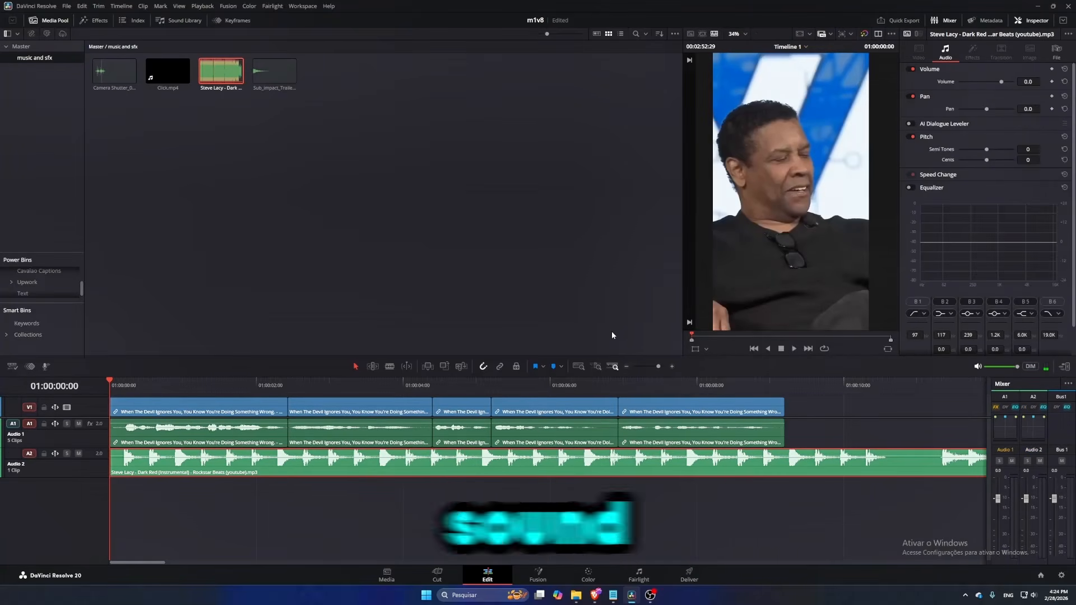
pyautogui.press('space')
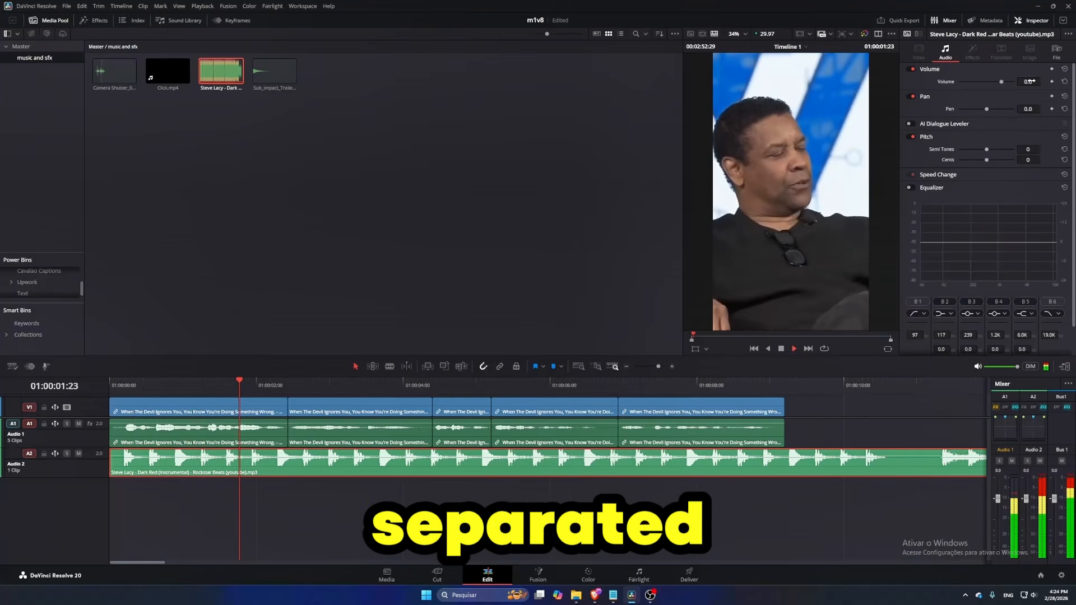
pyautogui.moveTo(1031, 81); pyautogui.dragTo(1000, 81)
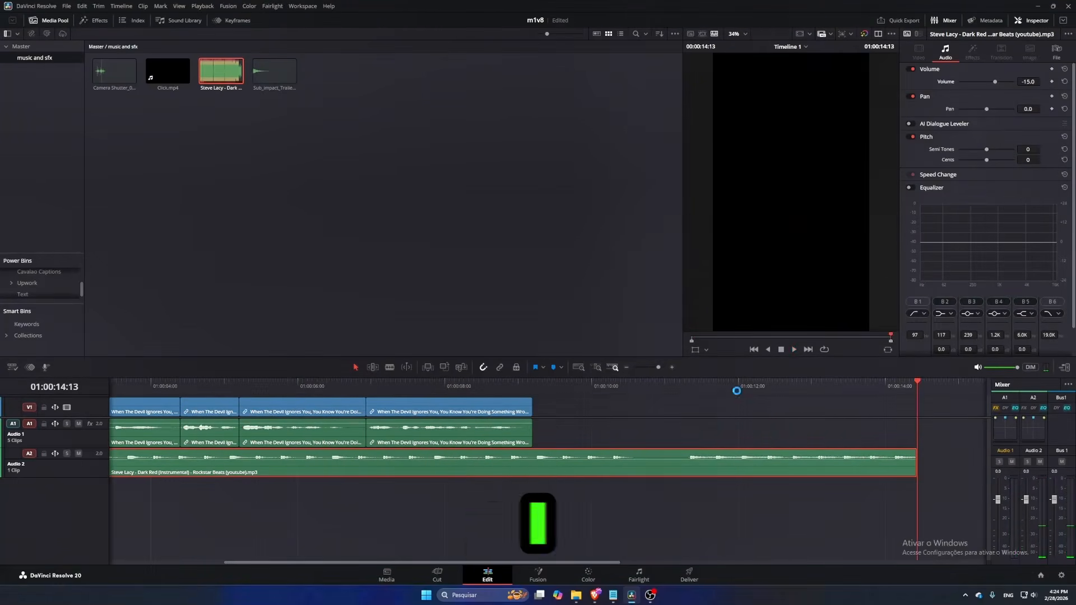
# Step: Shift the music clip on Audio 2 to end at about 01:00:11:15 and extend its start back to about 01:00:01:28
pyautogui.click(931, 432)
pyautogui.scroll(-2, 930, 431)
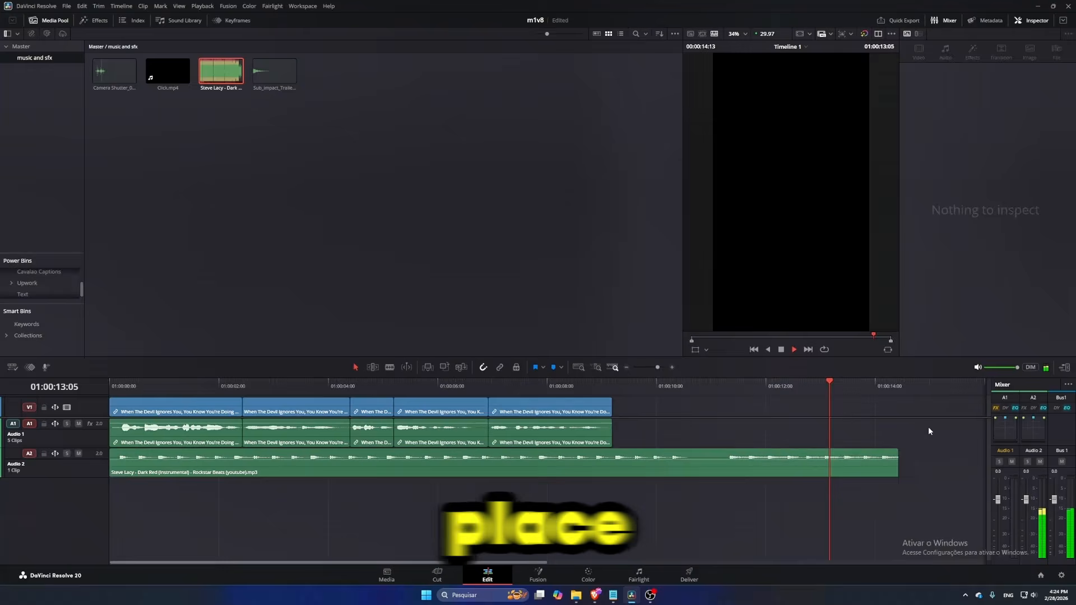
pyautogui.click(546, 469)
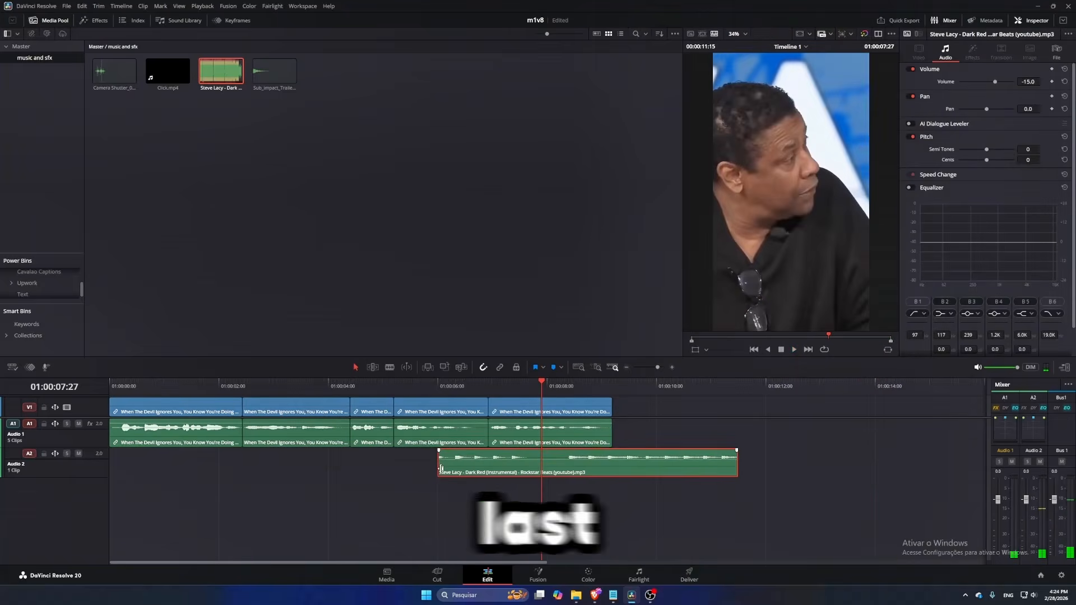
pyautogui.moveTo(441, 468); pyautogui.dragTo(216, 468)
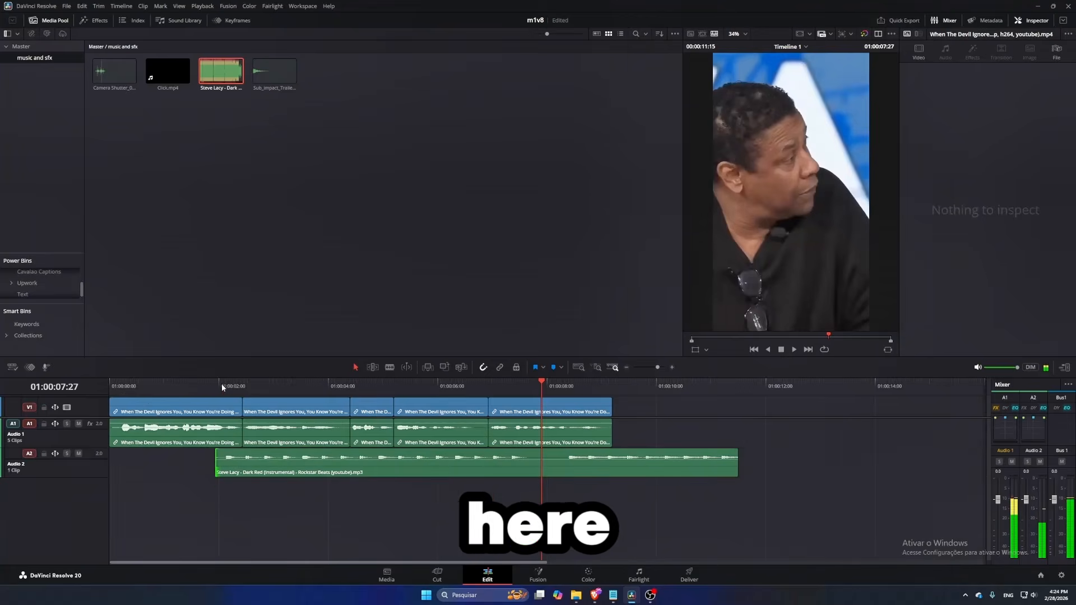
# Step: Place the Sub_Impact_Trailer sound on Audio 3 at the end of the music, at 01:00:11:25, and play the transition
pyautogui.click(273, 471)
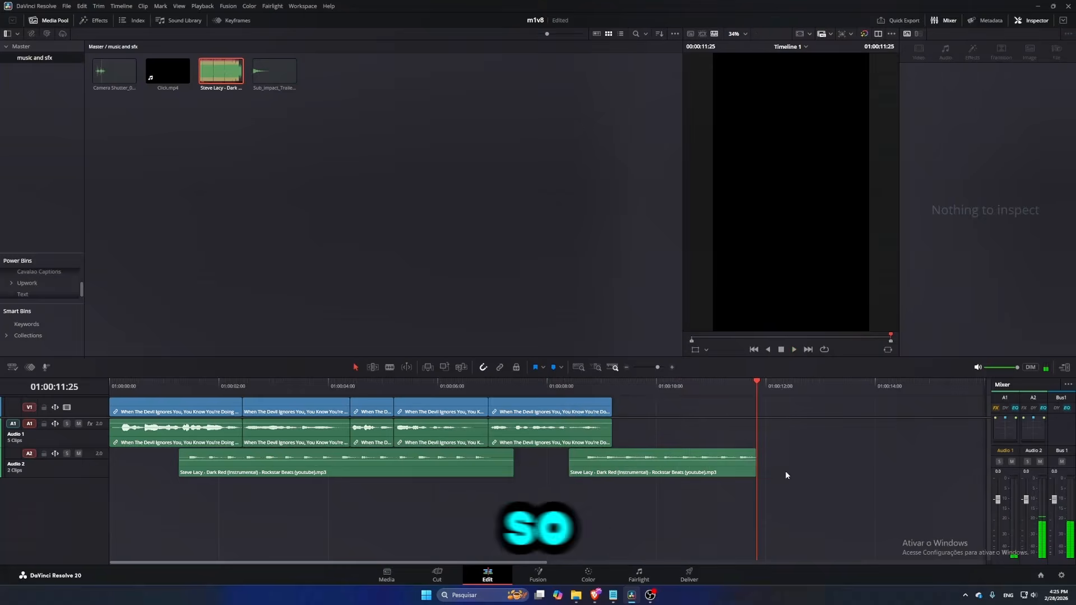
pyautogui.moveTo(280, 88); pyautogui.dragTo(754, 494)
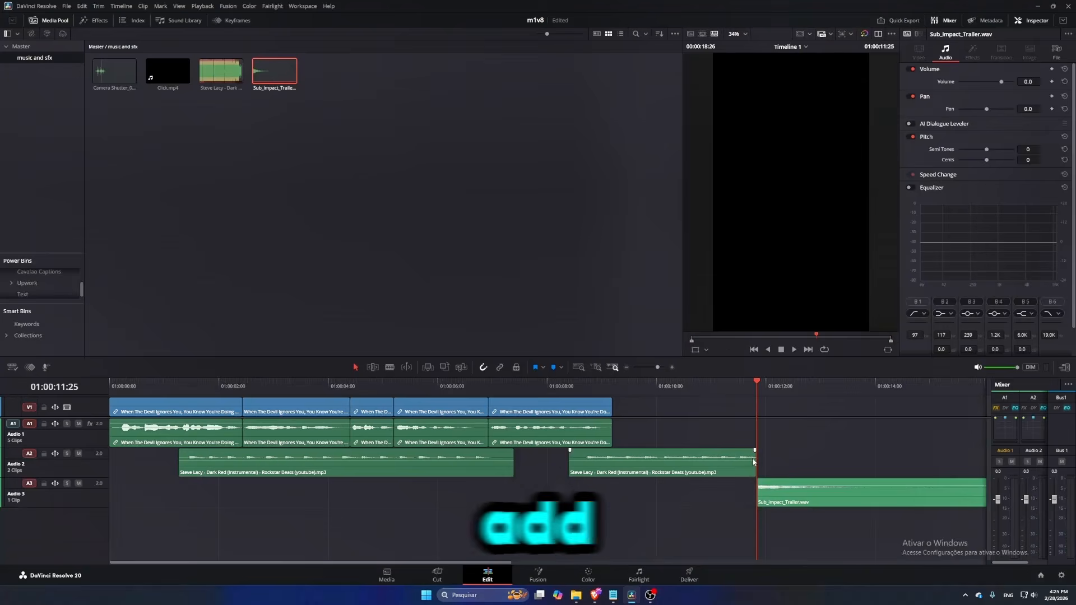
pyautogui.press('space')
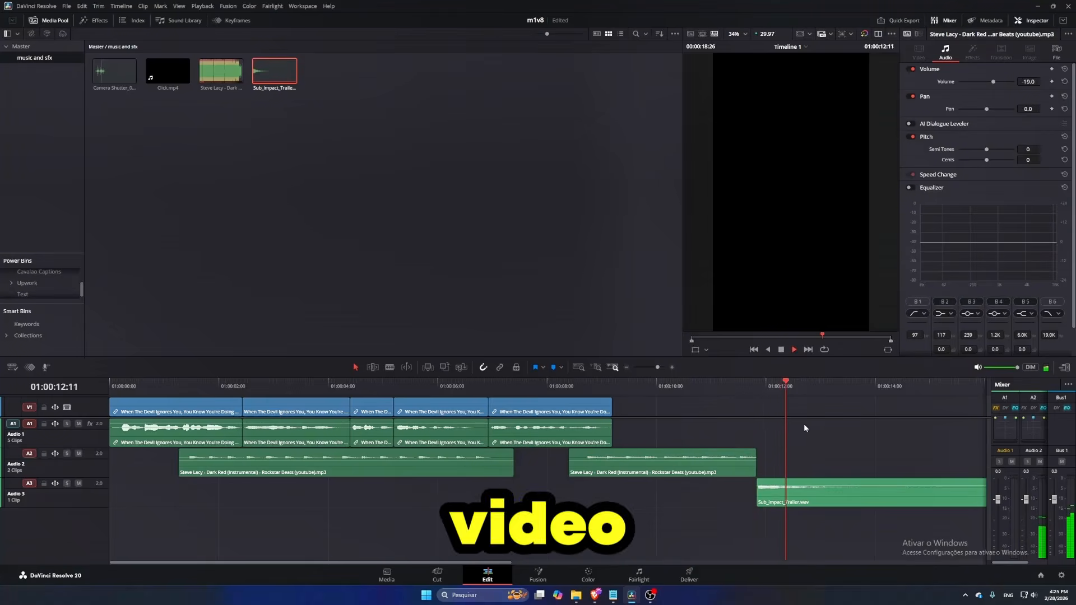
pyautogui.click(739, 388)
pyautogui.press('space')
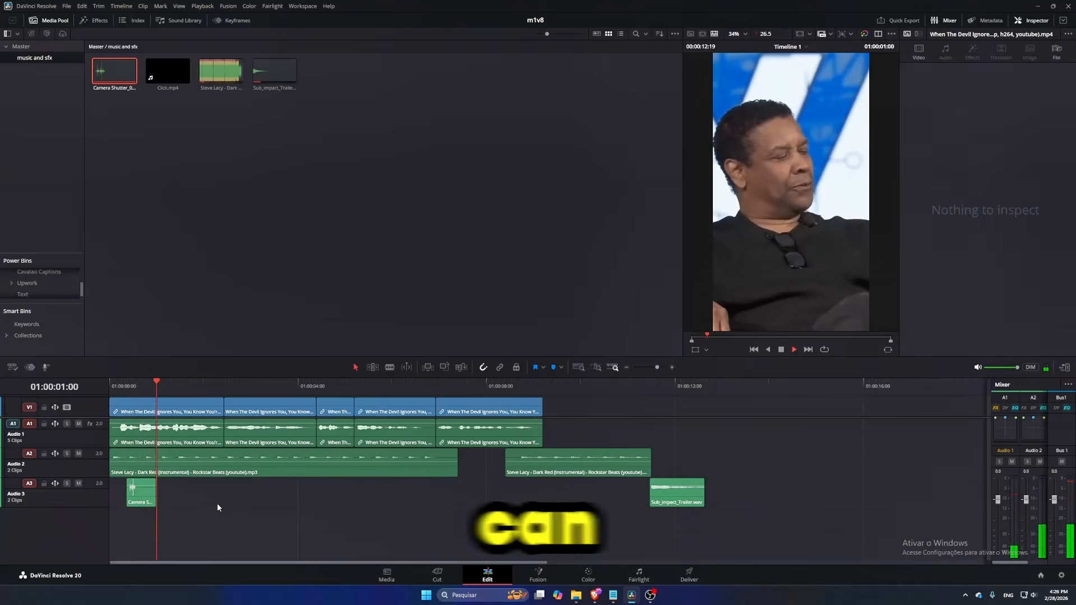
# Step: Play the speech to find an emphasized word, move the Camera Shutter sound on Audio 3 to 01:00:03:16 and check it in playback
pyautogui.press('space')
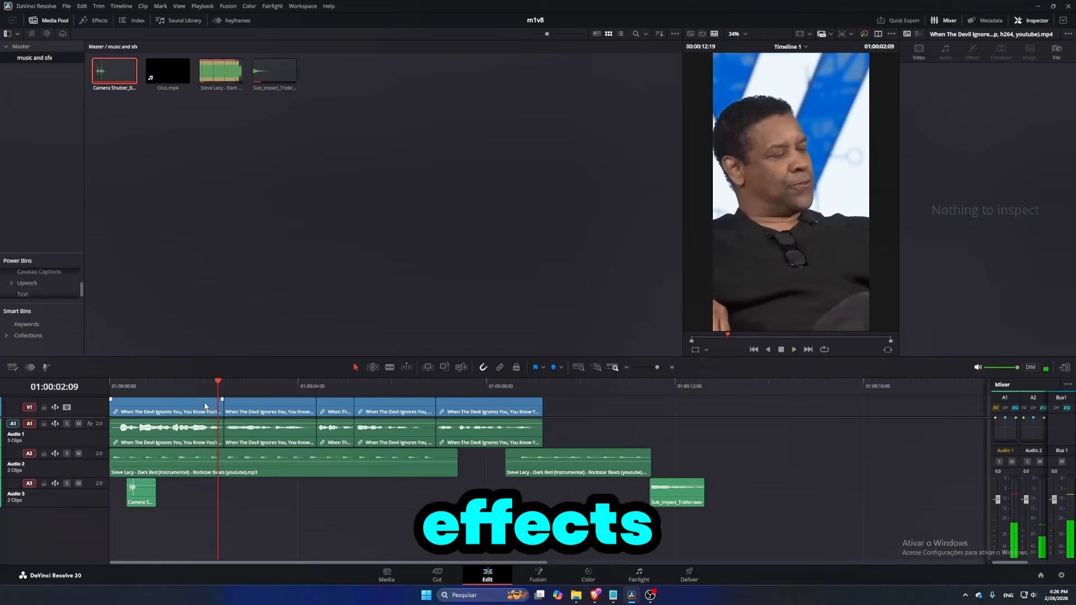
pyautogui.press('space')
pyautogui.press('space')
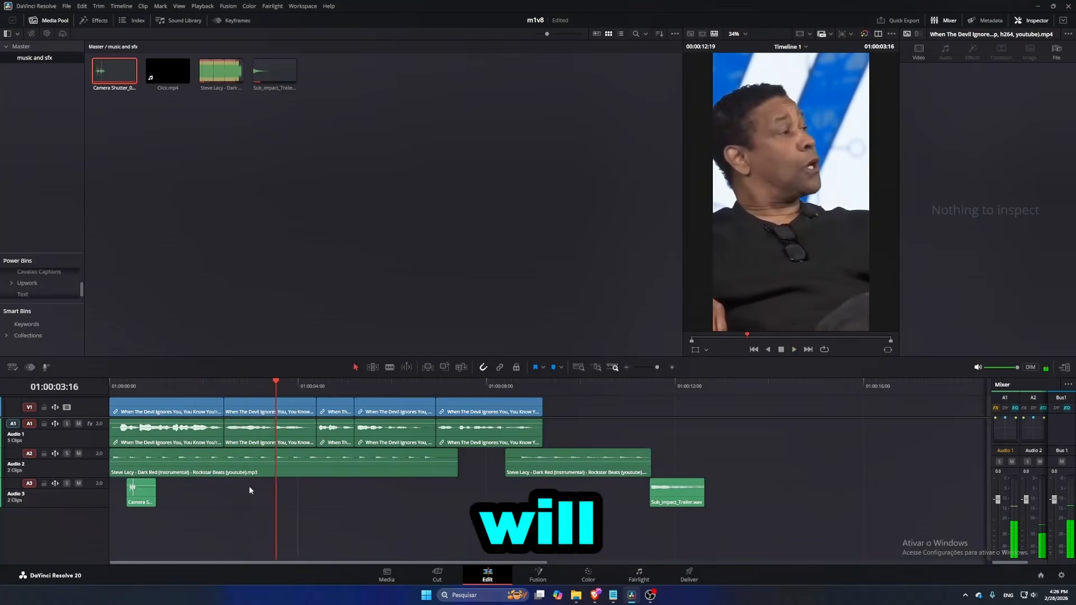
pyautogui.moveTo(140, 504); pyautogui.dragTo(289, 504)
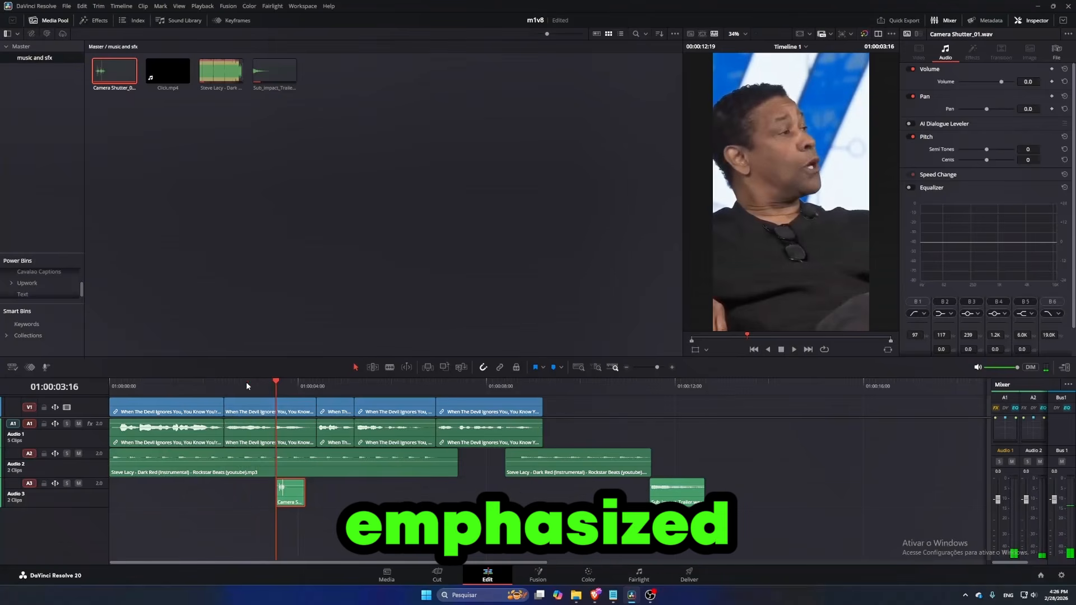
pyautogui.press('space')
pyautogui.press('space')
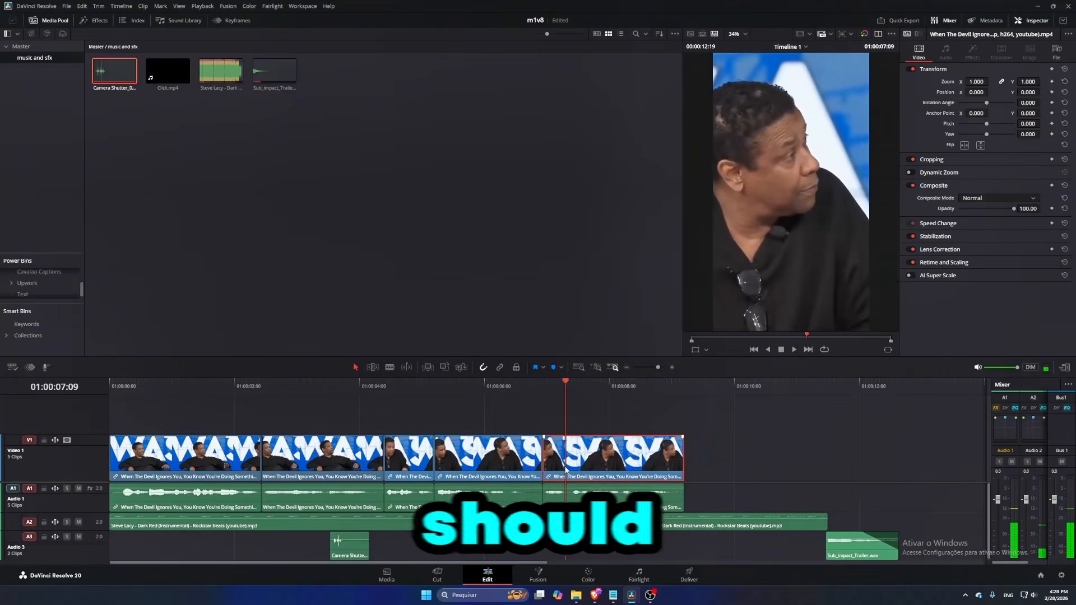
# Step: Set the last video clip's Position X to 61.000 and play the preceding clip to compare the framing
pyautogui.moveTo(976, 91); pyautogui.dragTo(977, 93)
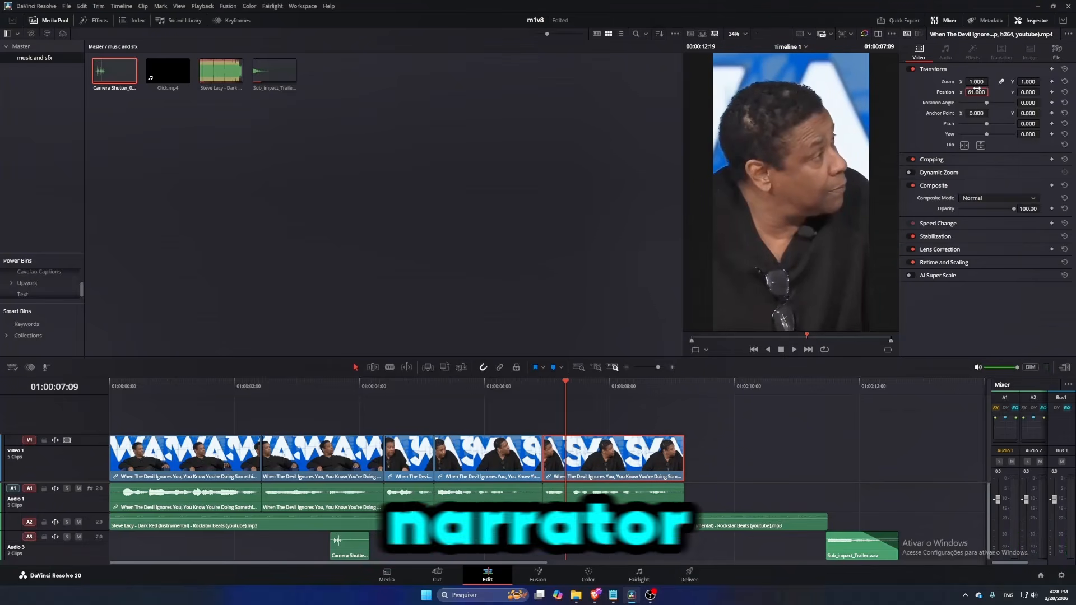
pyautogui.click(454, 385)
pyautogui.press('space')
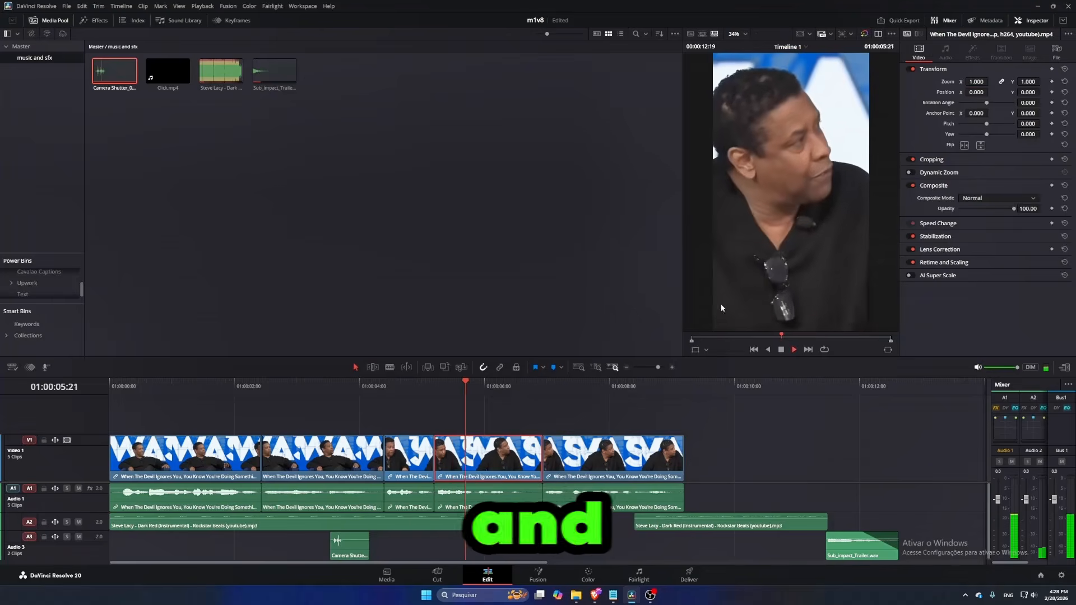
# Step: Keyframe the fourth video clip's Transform with Position X at 61.000 at 01:00:06:25 and play the movement
pyautogui.press('space')
pyautogui.click(1052, 69)
pyautogui.press('space')
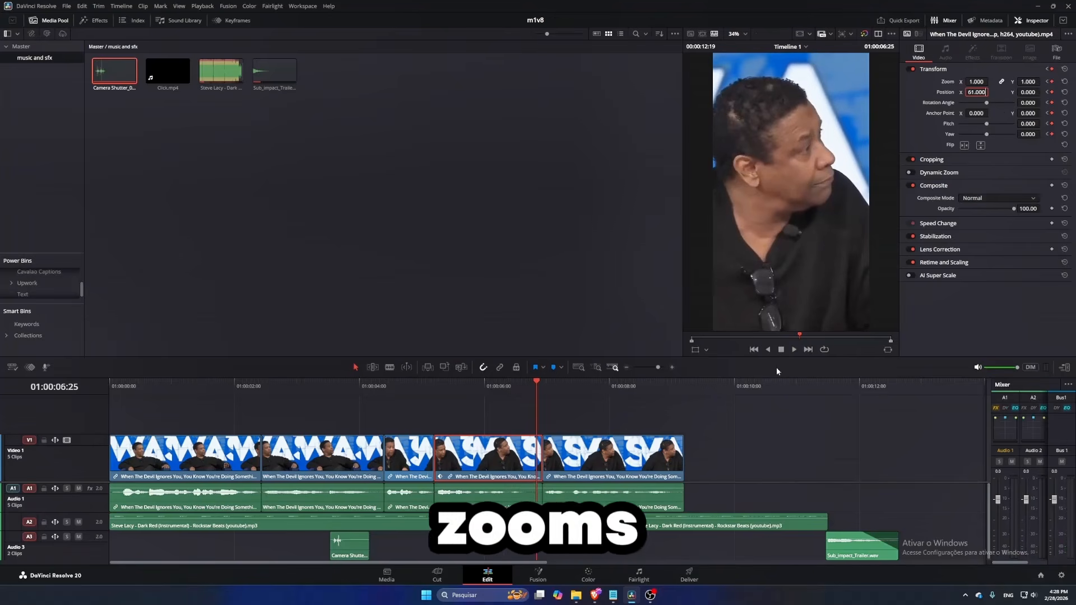
pyautogui.click(457, 385)
pyautogui.press('space')
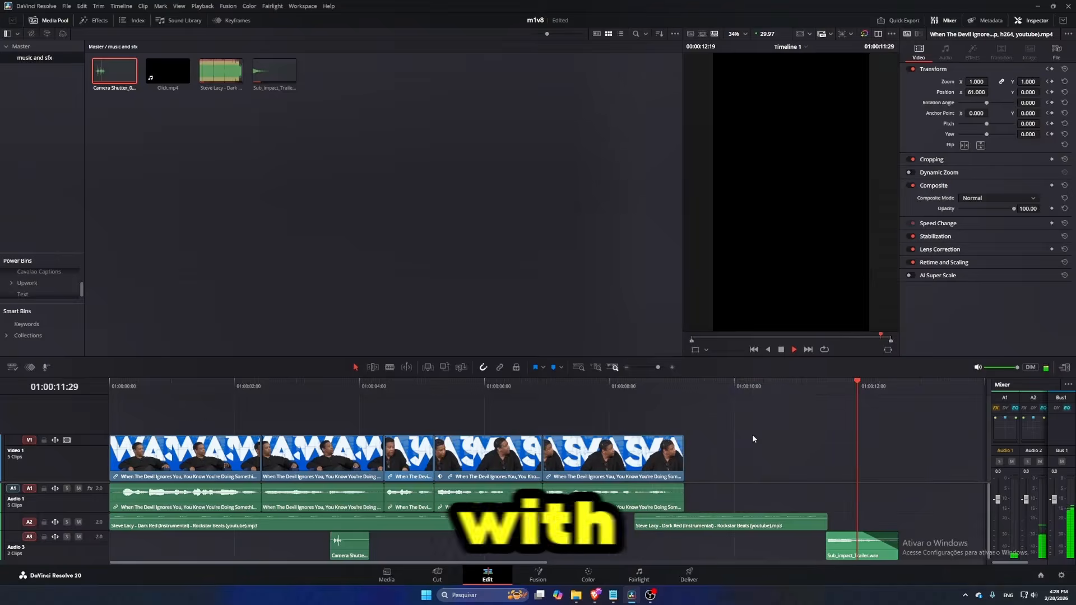
# Step: Combine the first two video clips on Video 1 into a compound clip with the default name
pyautogui.moveTo(333, 418); pyautogui.dragTo(235, 460)
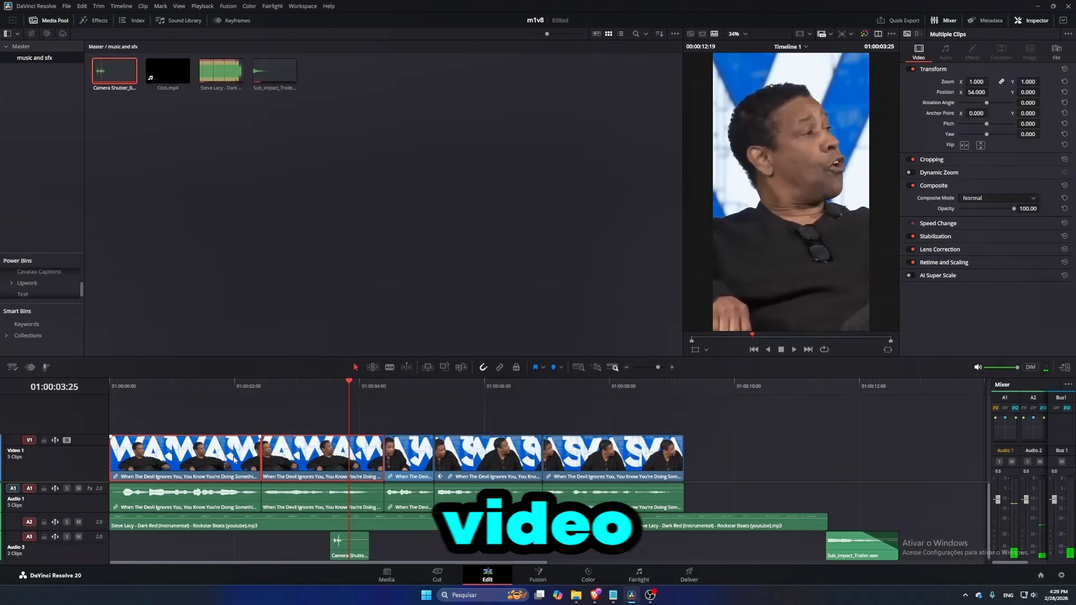
pyautogui.rightClick(235, 459)
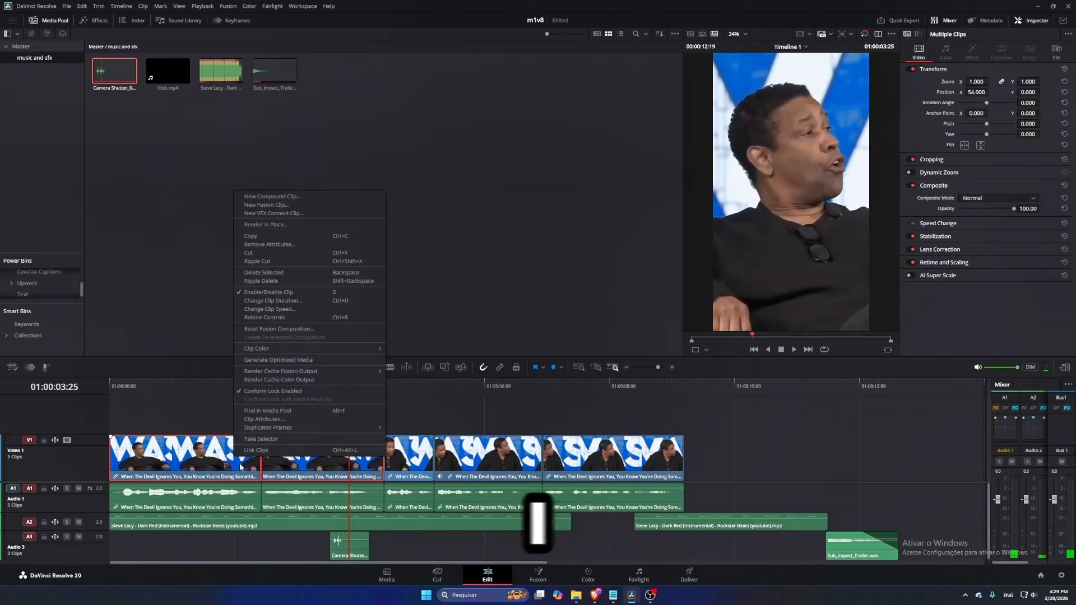
pyautogui.click(268, 197)
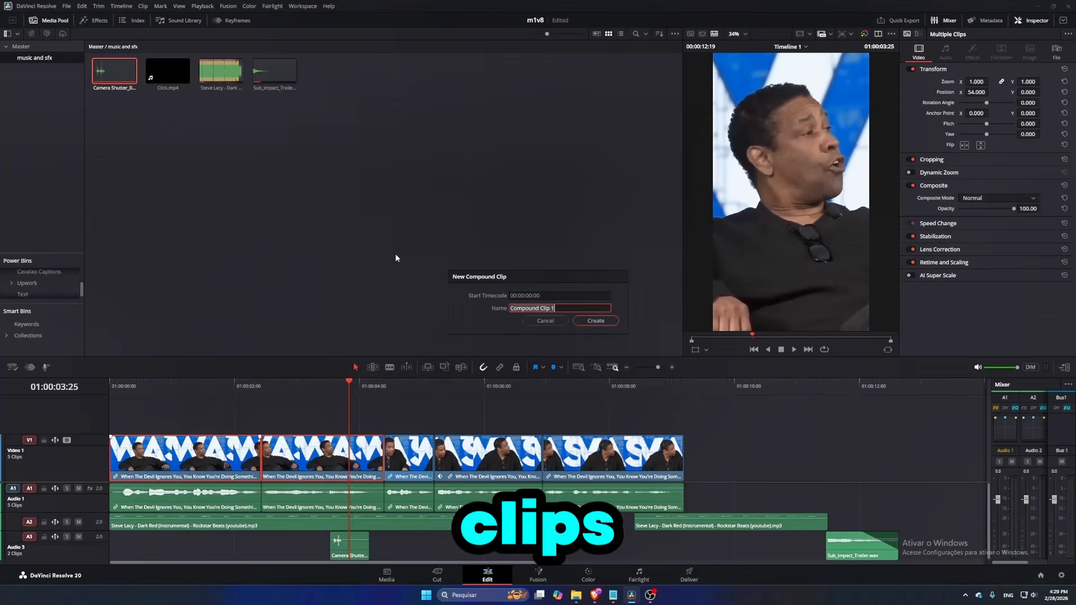
pyautogui.click(596, 321)
# Step: Search the effects for Transform and apply the plain Transform effect to the compound clip
pyautogui.click(124, 385)
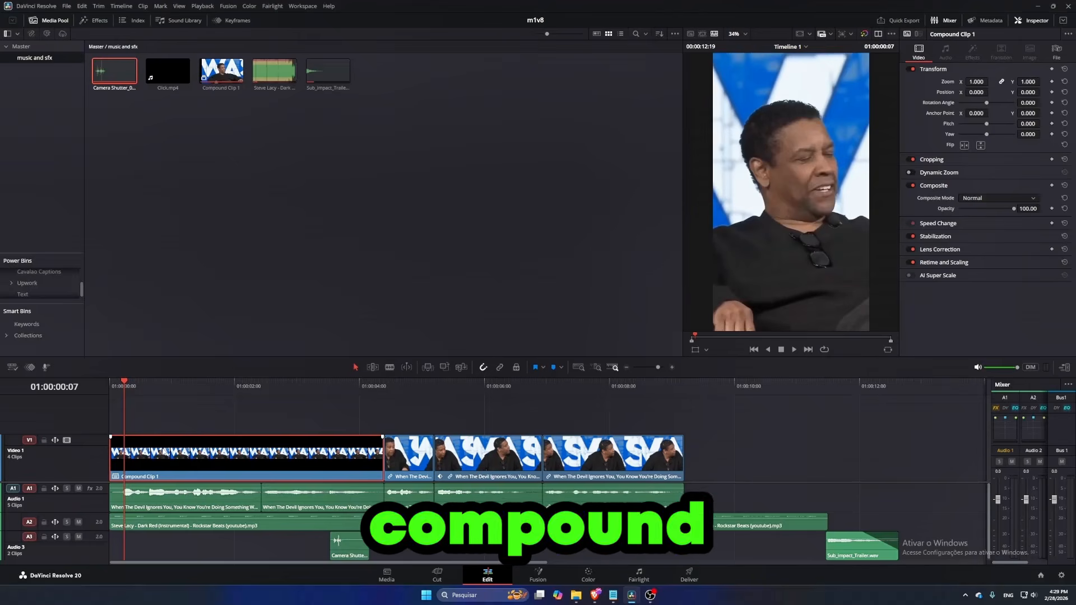
pyautogui.hotkey('shift', 'space')
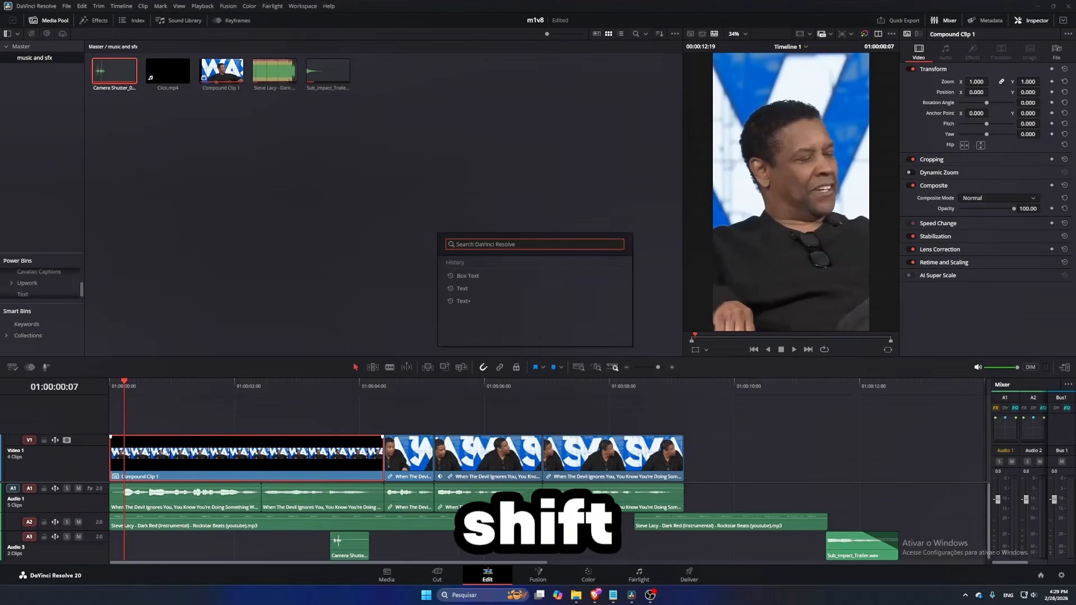
pyautogui.write('Tran')
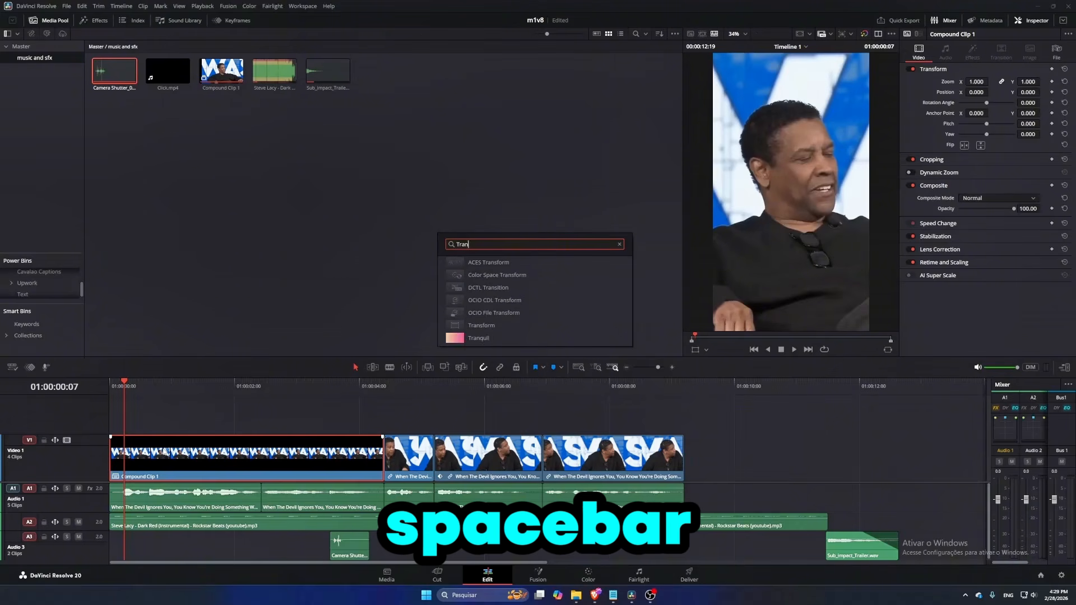
pyautogui.write('s')
pyautogui.press('Down')
pyautogui.press('Down')
pyautogui.press('Down')
pyautogui.press('Down')
pyautogui.press('Down')
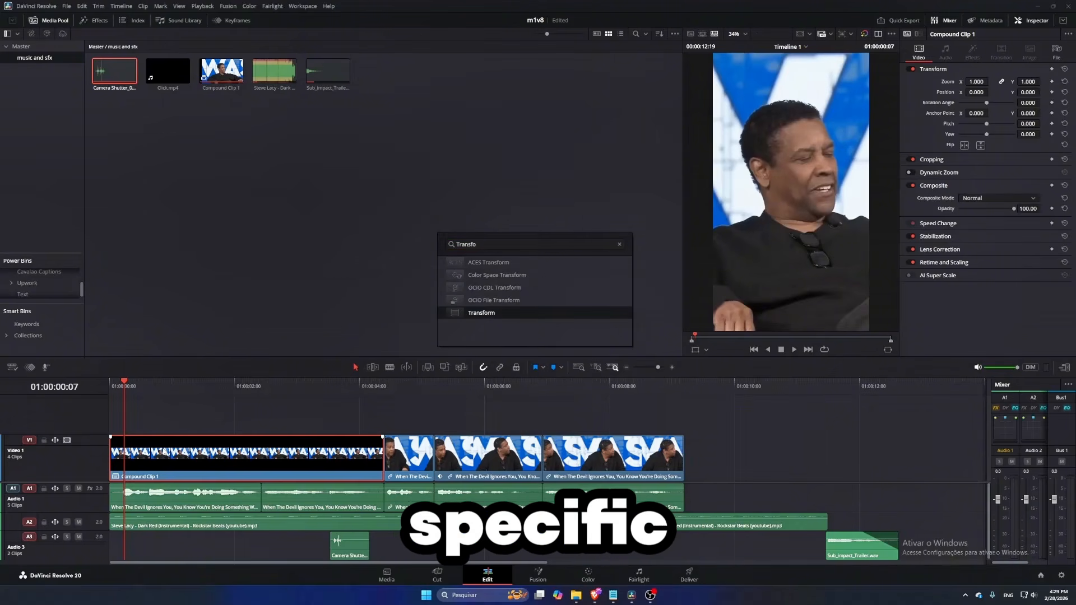
pyautogui.press('Return')
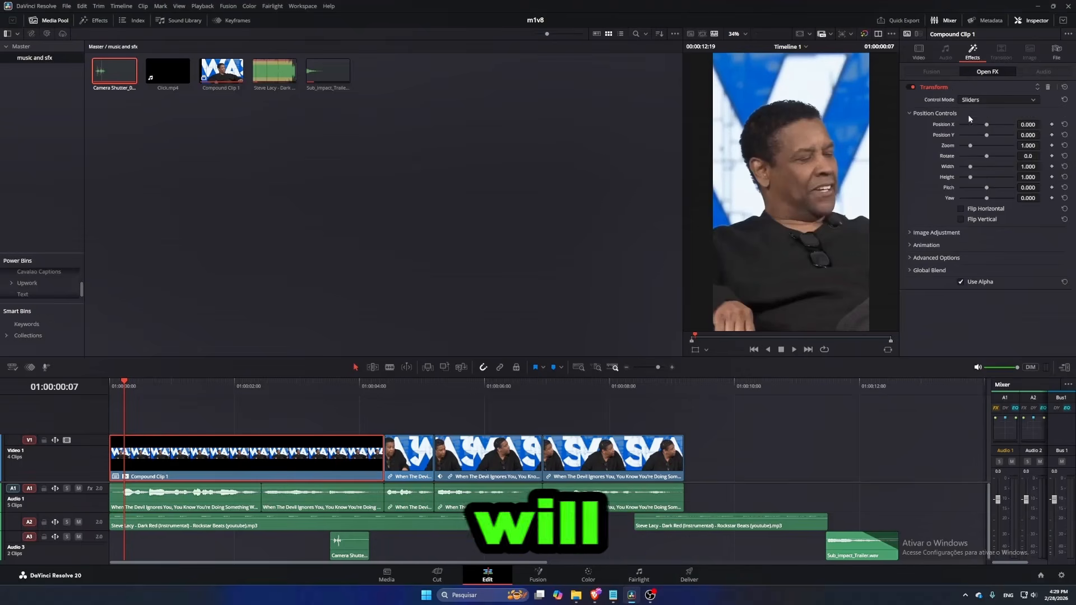
# Step: Enable Crop/Uncrop on the compound clip: left 0.045, right 0.047, top 0.113, bottom 0.236, edge softness 0.050 and edge rounding 0.138
pyautogui.click(913, 233)
pyautogui.click(960, 244)
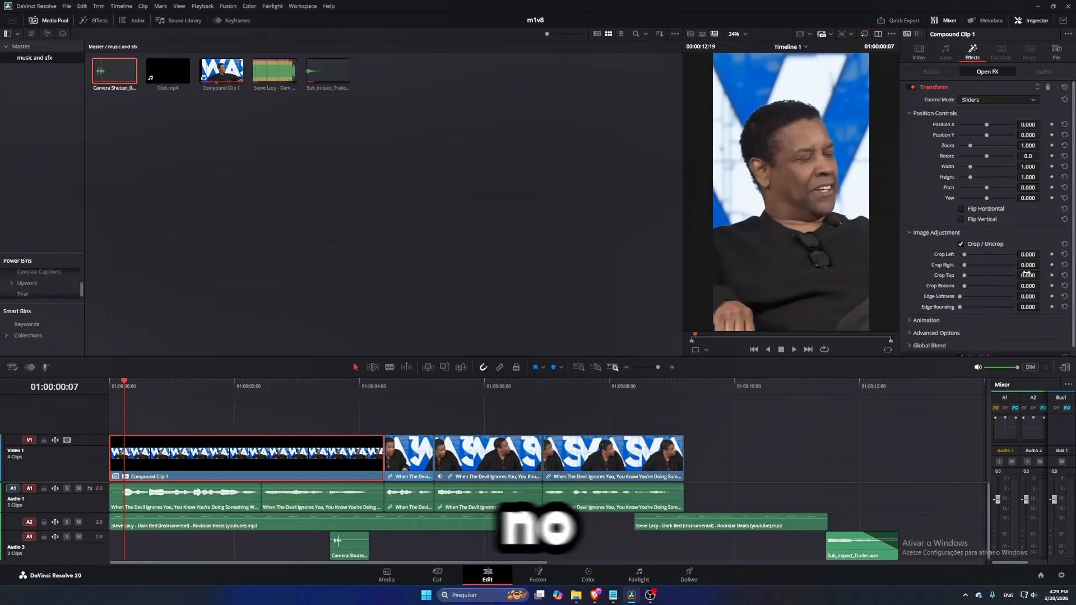
pyautogui.moveTo(1027, 275)
pyautogui.mouseDown()
pyautogui.moveTo(1066, 275)
pyautogui.moveTo(1036, 275)
pyautogui.mouseUp()
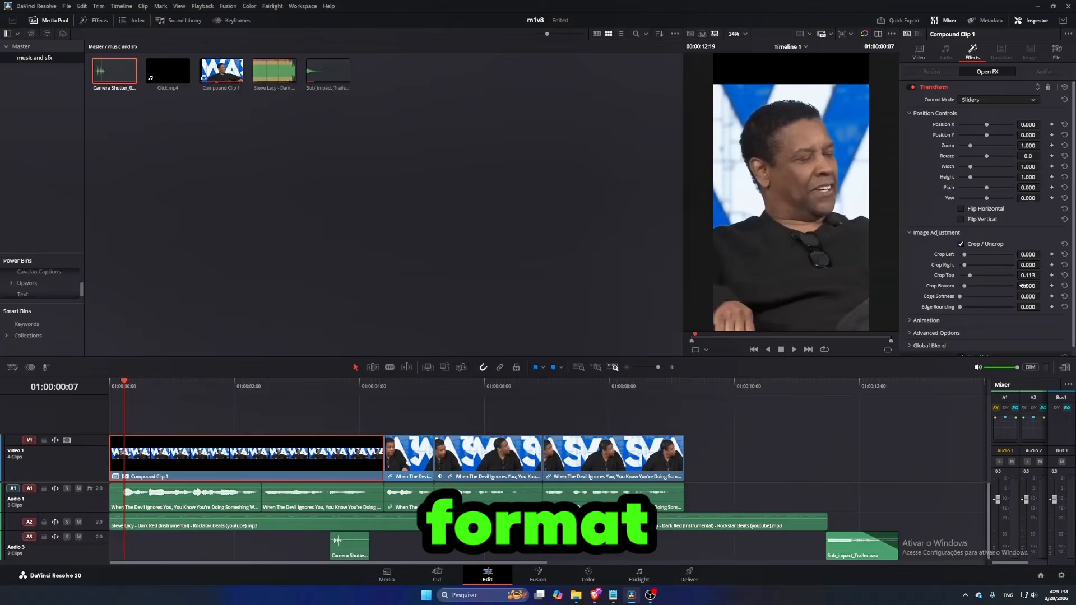
pyautogui.moveTo(1042, 286); pyautogui.dragTo(1042, 286)
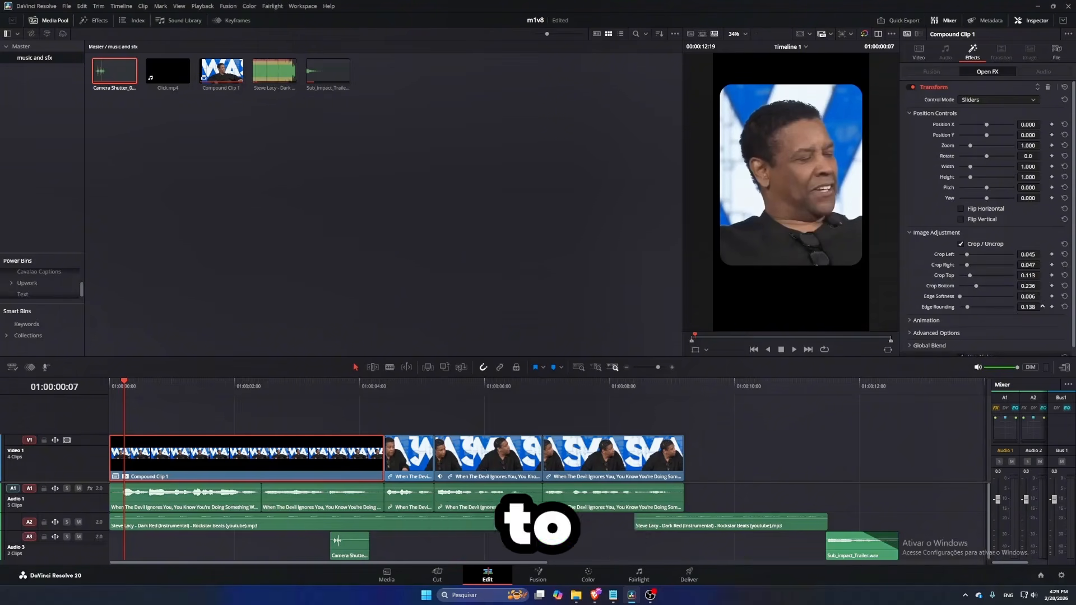
pyautogui.moveTo(1025, 297); pyautogui.dragTo(1043, 296)
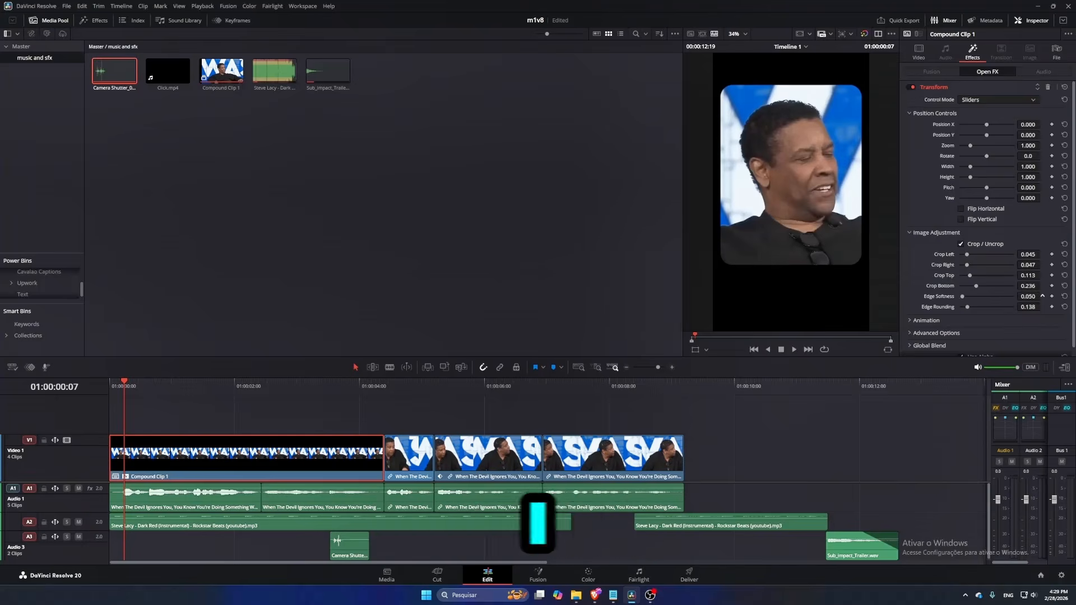
# Step: Play the timeline across the end of the compound clip to compare the rounded crop with the uncropped clips that follow
pyautogui.click(175, 420)
pyautogui.press('space')
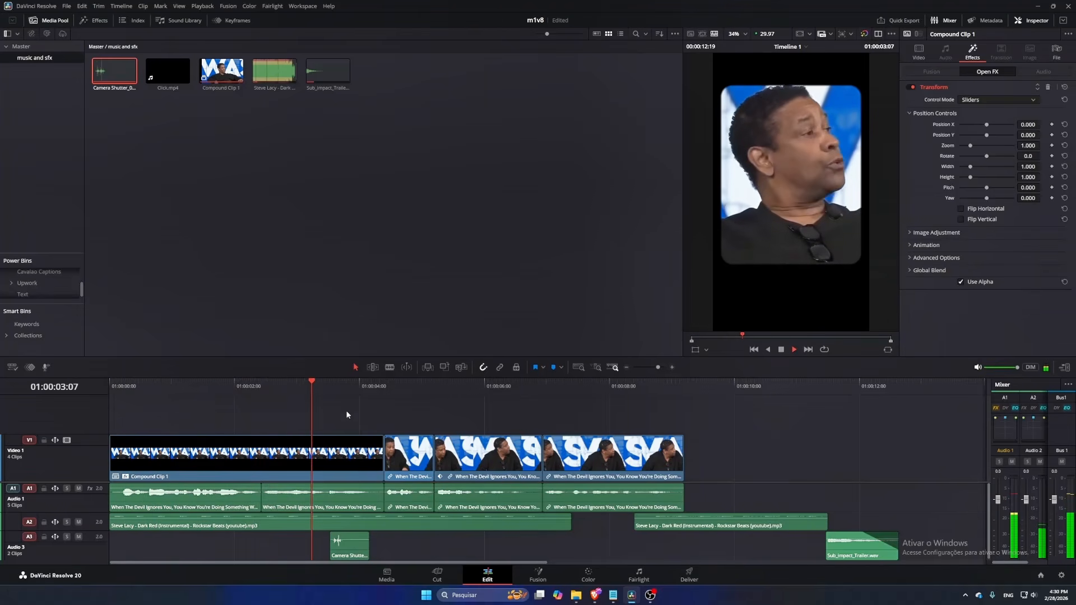
pyautogui.press('space')
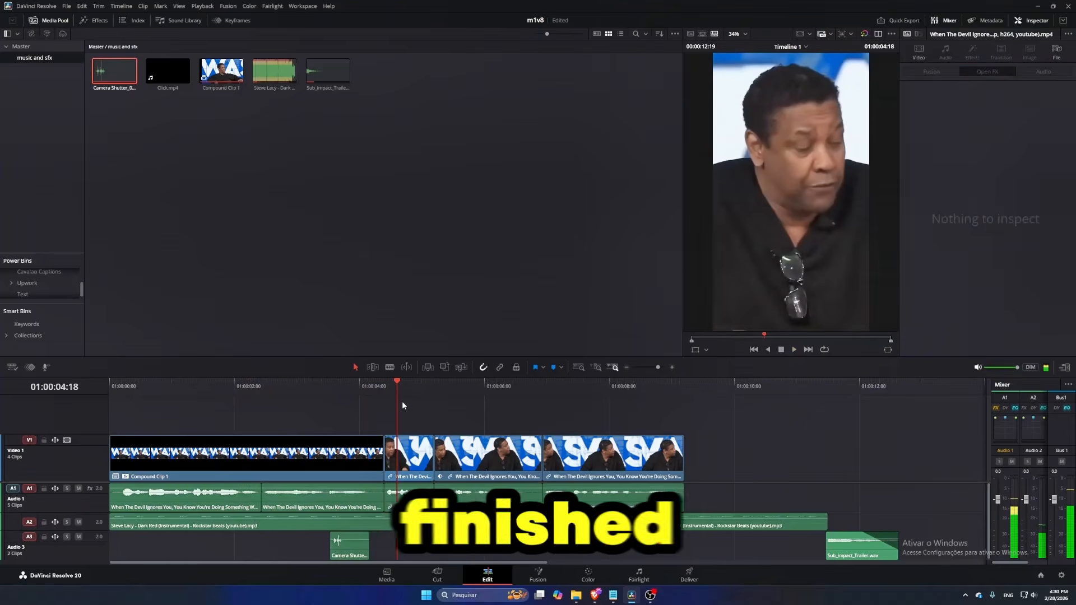
pyautogui.click(338, 387)
pyautogui.press('space')
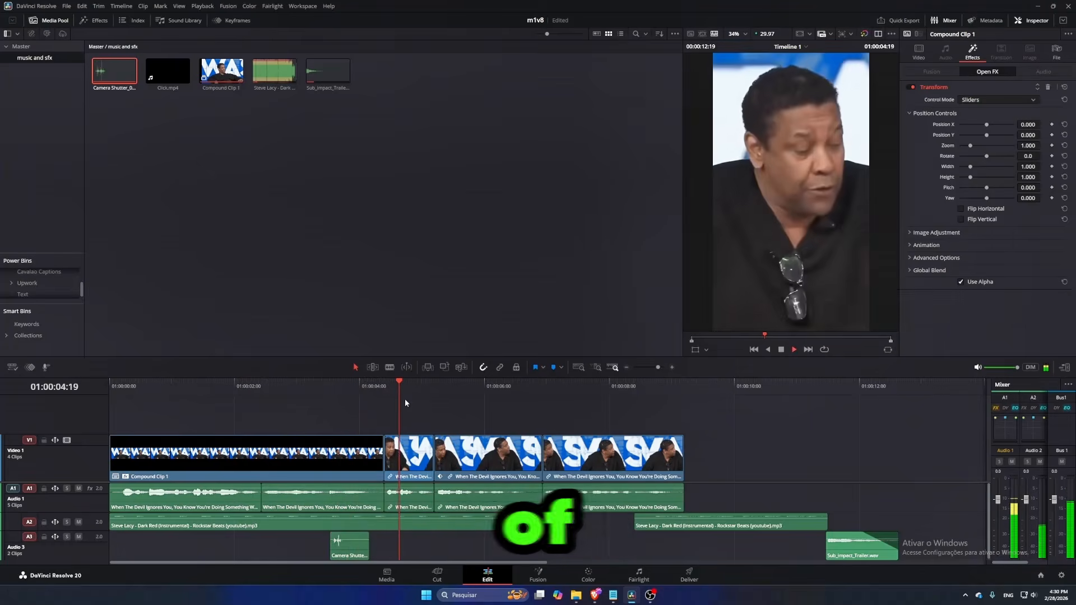
pyautogui.press('space')
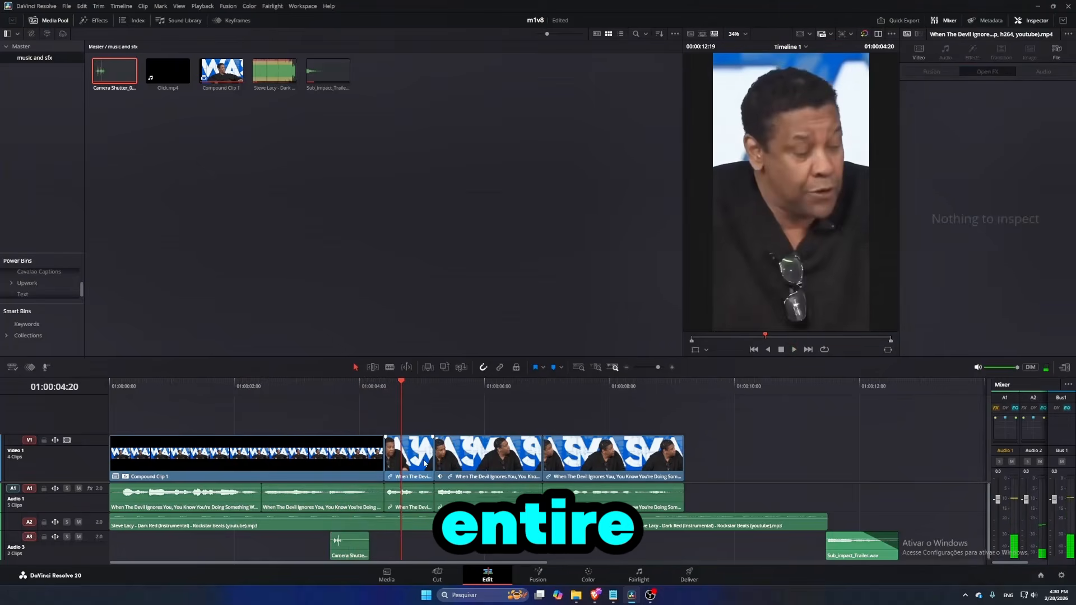
pyautogui.press('space')
pyautogui.press('space')
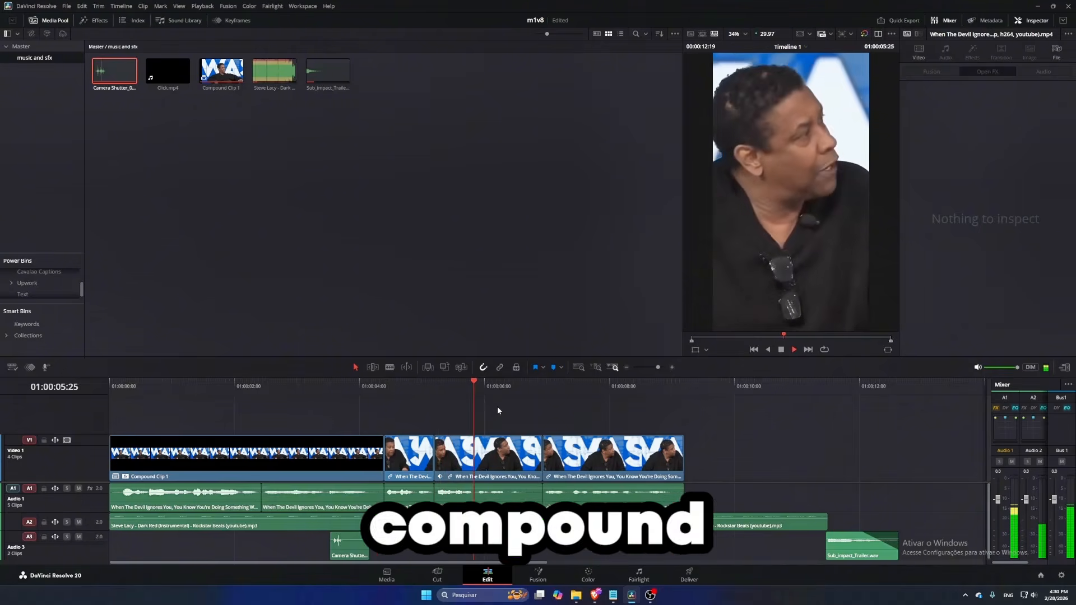
pyautogui.press('space')
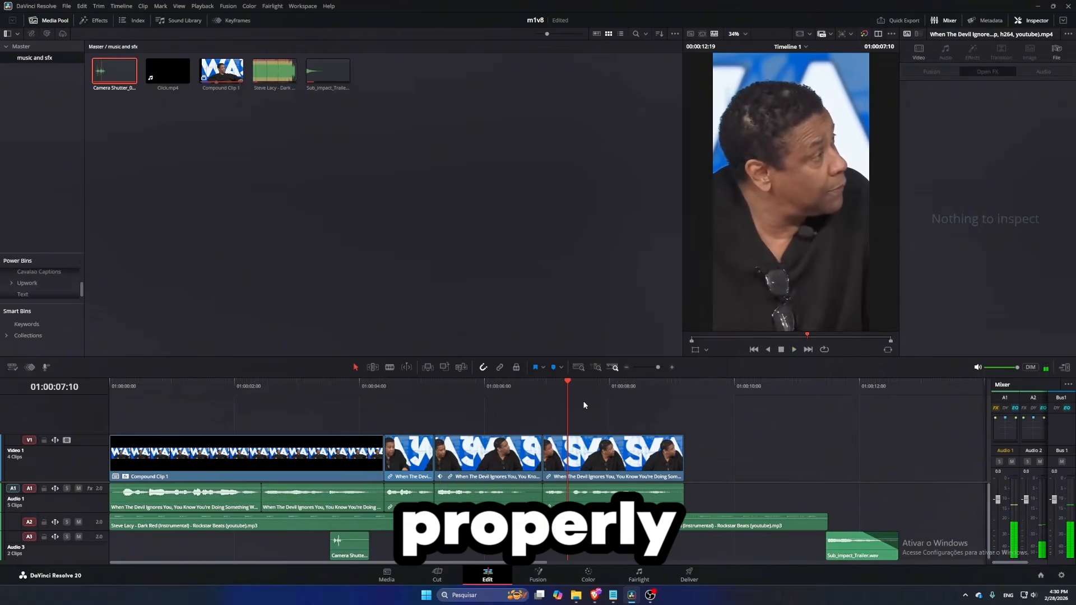
pyautogui.click(377, 384)
pyautogui.press('space')
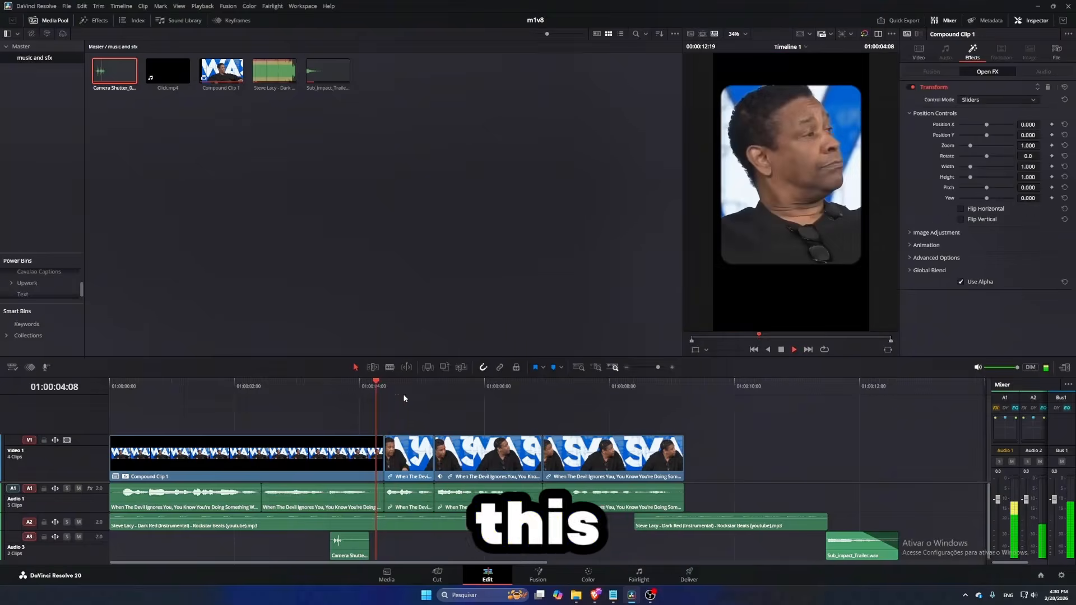
pyautogui.press('space')
pyautogui.press('space')
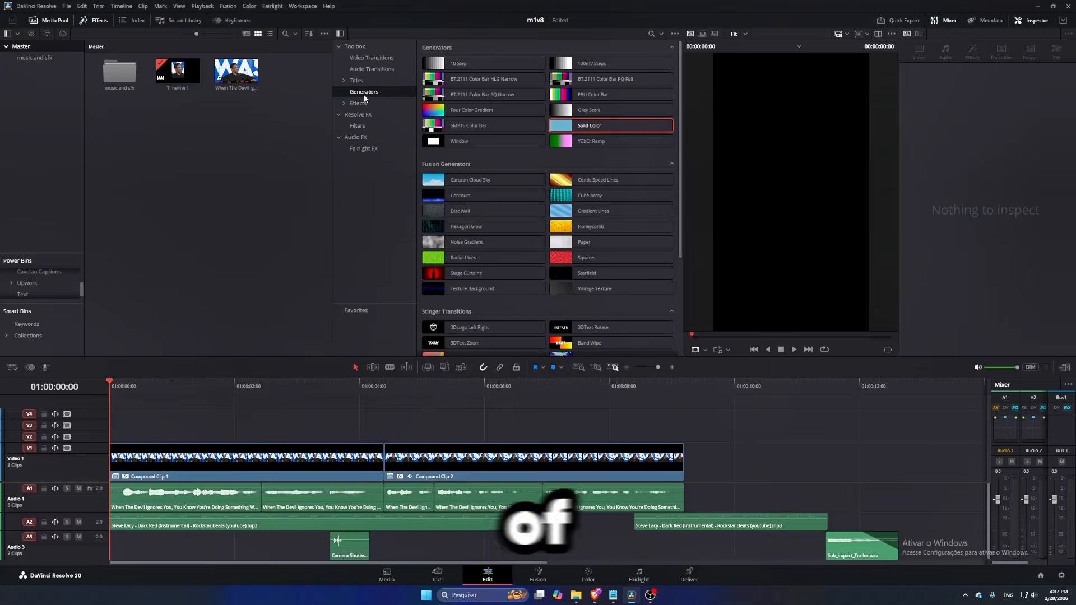
# Step: Add a Text+ title on V2 at the start of the timeline, above the first compound clip, and select it
pyautogui.click(359, 103)
pyautogui.click(358, 82)
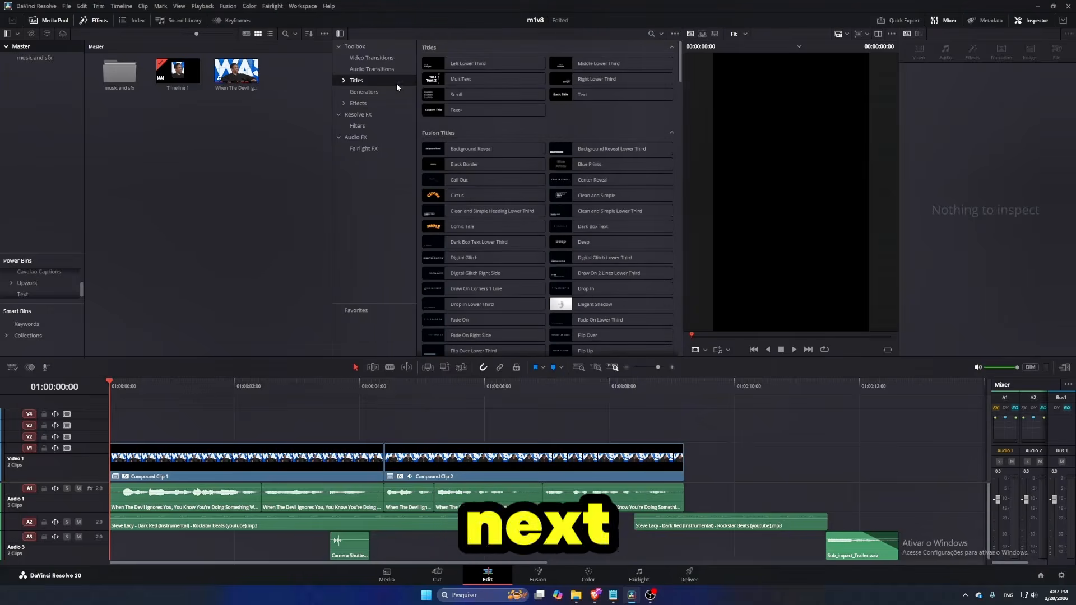
pyautogui.moveTo(449, 112); pyautogui.dragTo(123, 441)
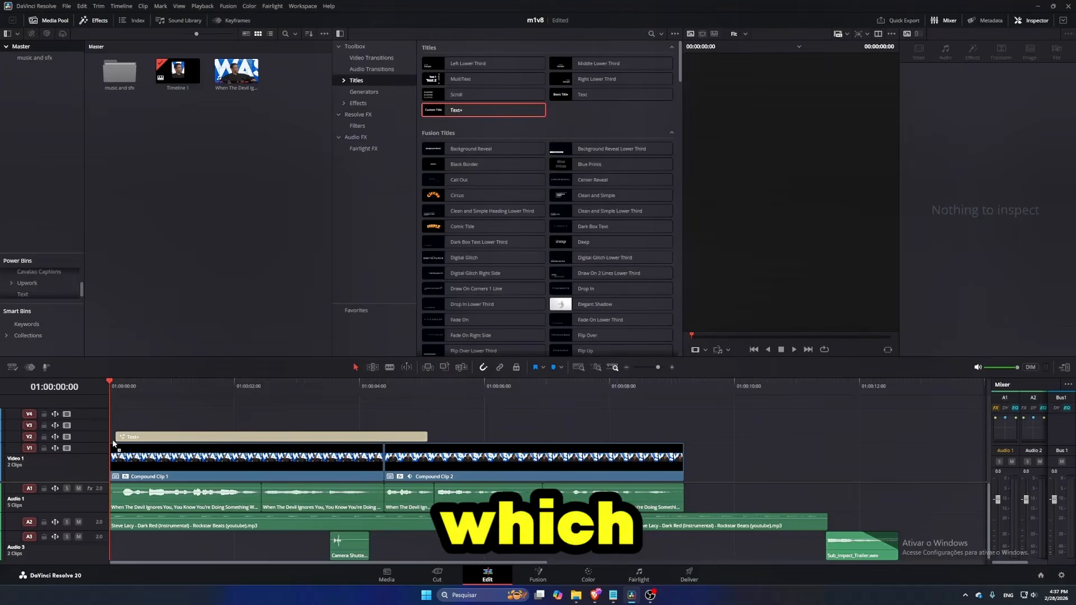
pyautogui.click(119, 385)
pyautogui.click(136, 441)
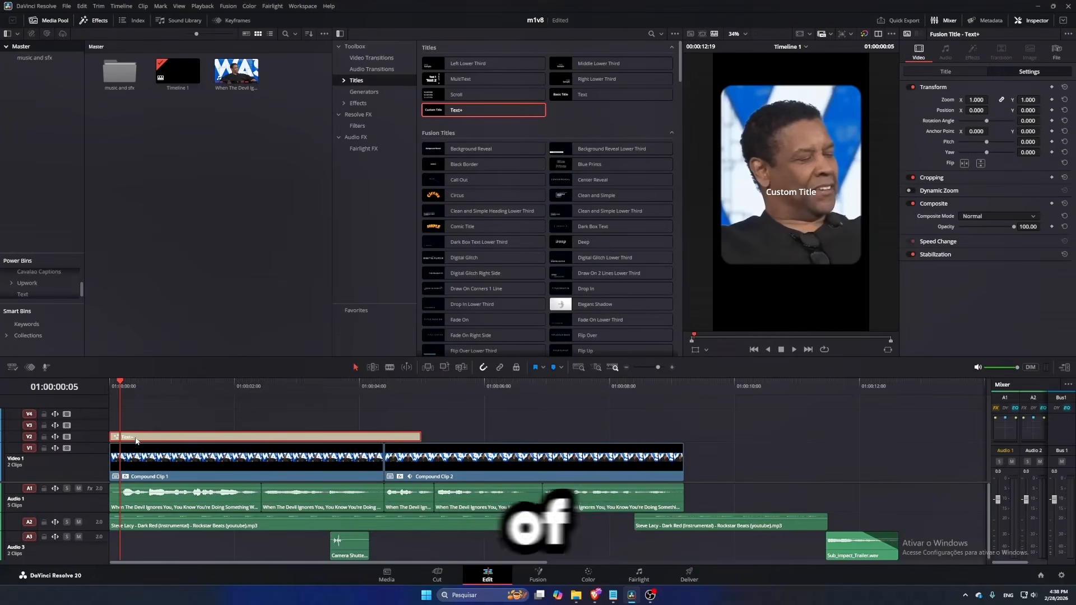
# Step: Set the Text+ title's font to Magica Regular and its size to 0.1312
pyautogui.click(952, 73)
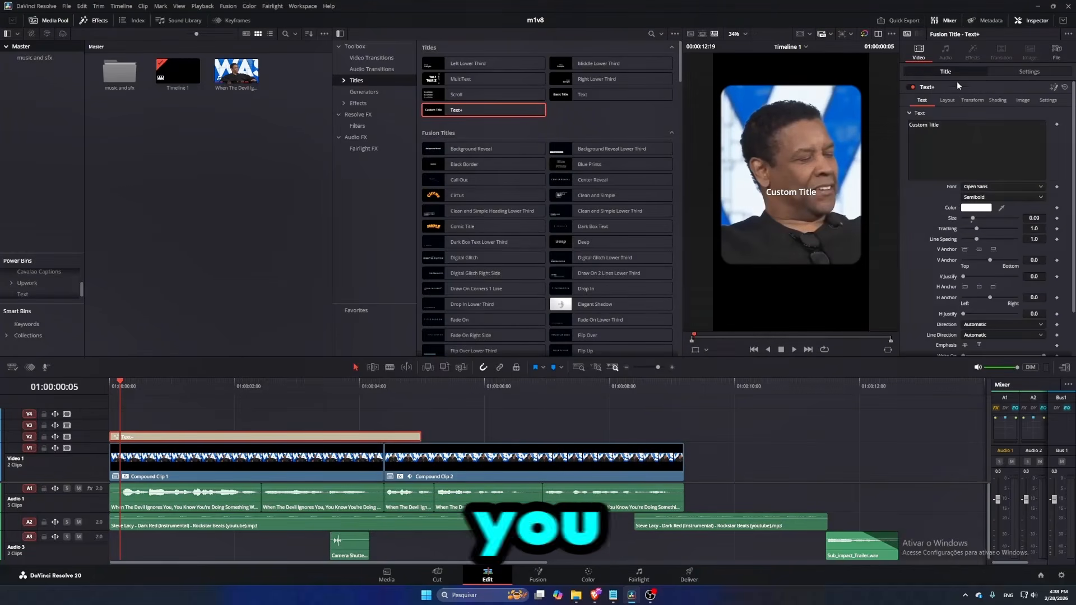
pyautogui.click(980, 188)
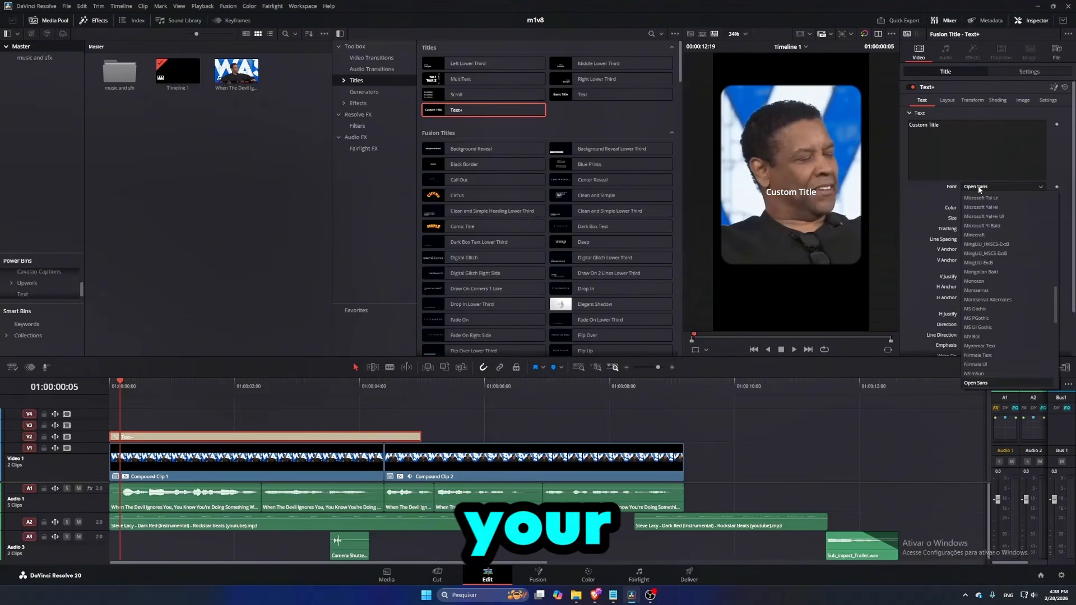
pyautogui.scroll(4, 986, 203)
pyautogui.click(986, 205)
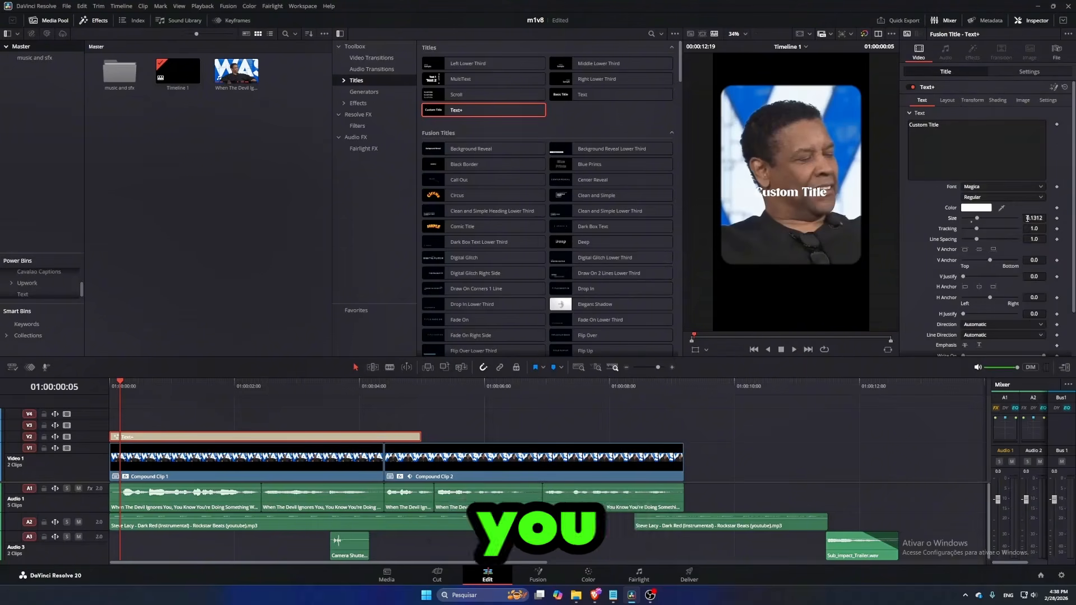
# Step: Stack the word titles "When", "the" and "DEVIL" on V2 to V4, put DEVIL in tommy font, and arrange the words over the frame
pyautogui.click(149, 422)
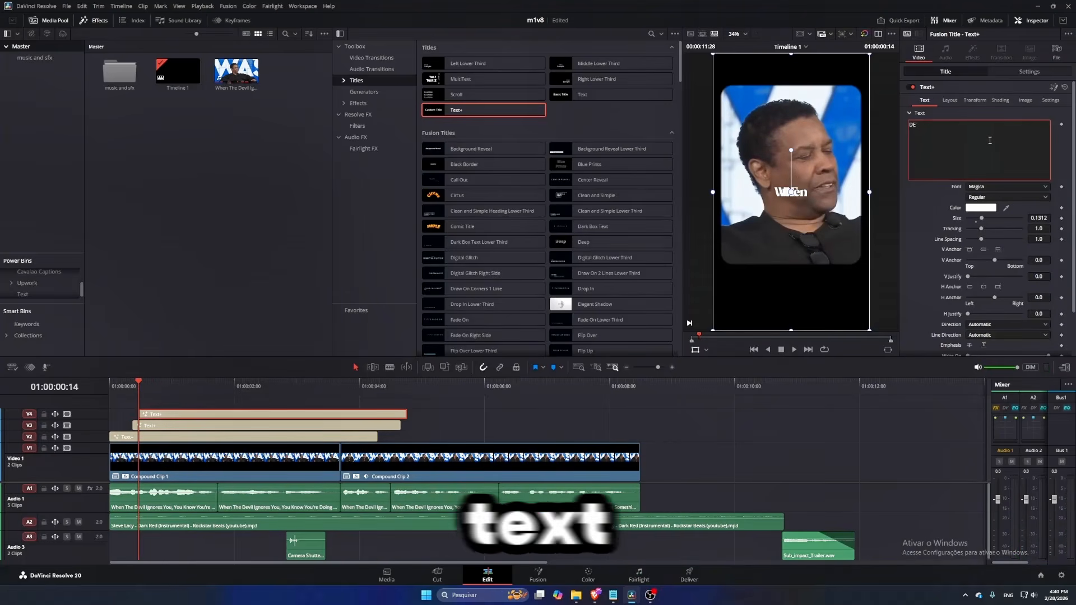
pyautogui.click(1006, 187)
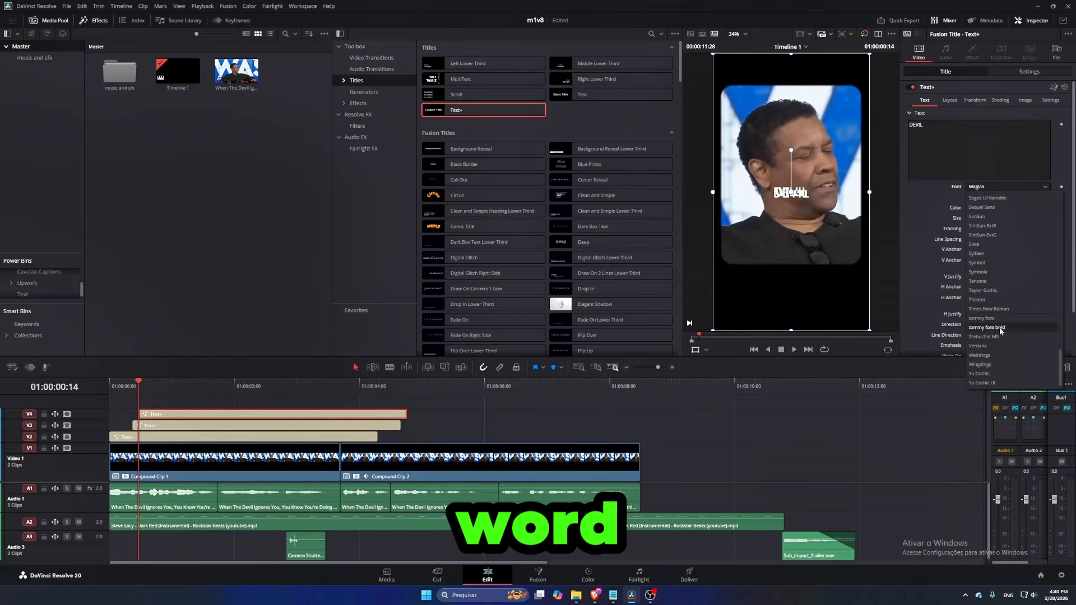
pyautogui.moveTo(807, 230); pyautogui.dragTo(787, 198)
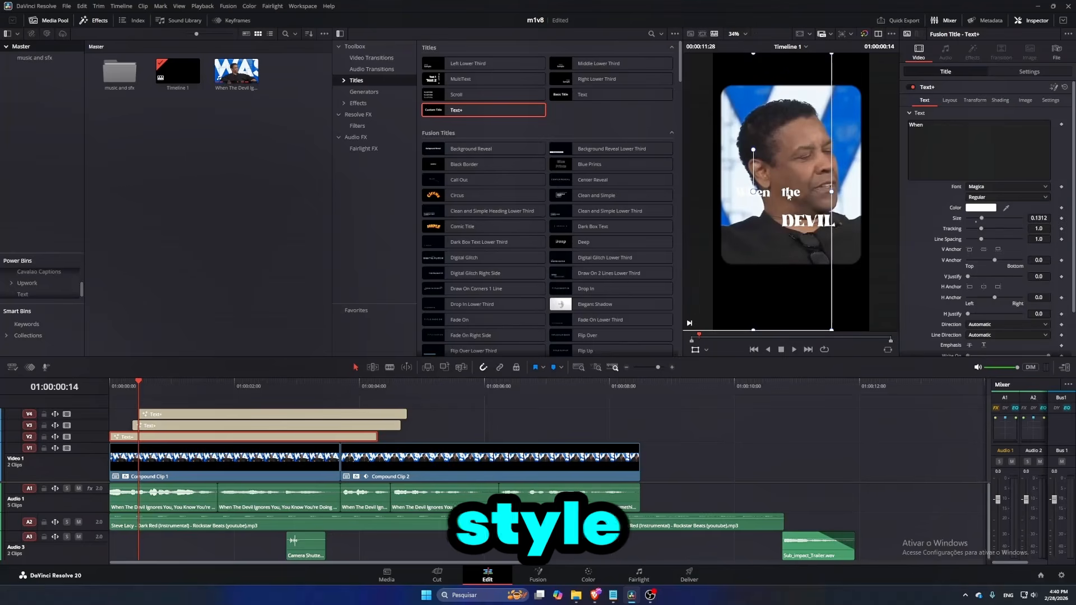
# Step: Turn on the title and center safe area guides and the rulers in the viewer, and move DEVIL closer beneath "the"
pyautogui.click(851, 34)
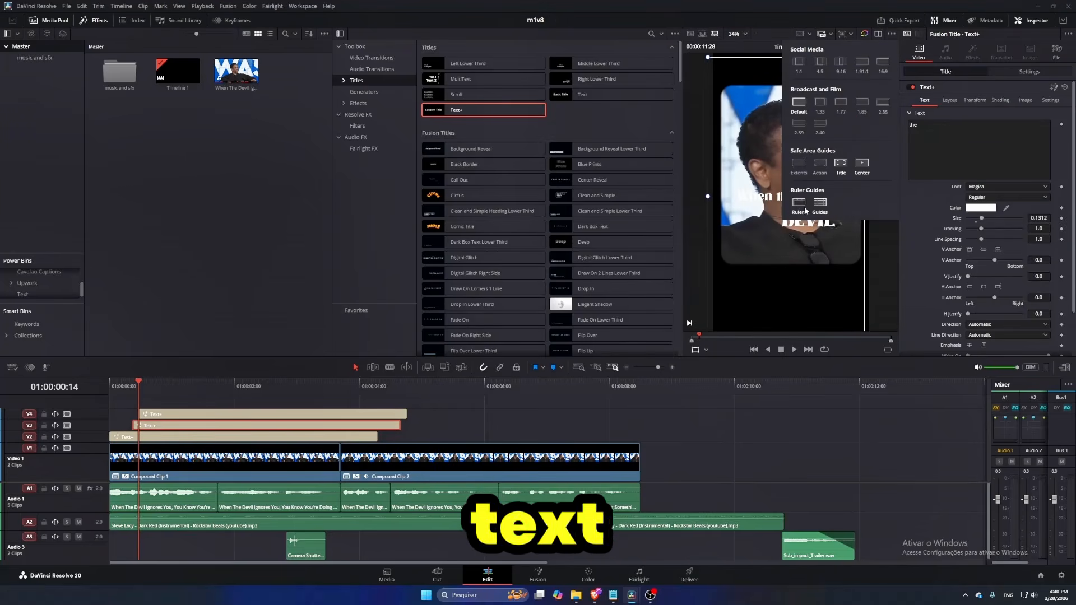
pyautogui.click(803, 207)
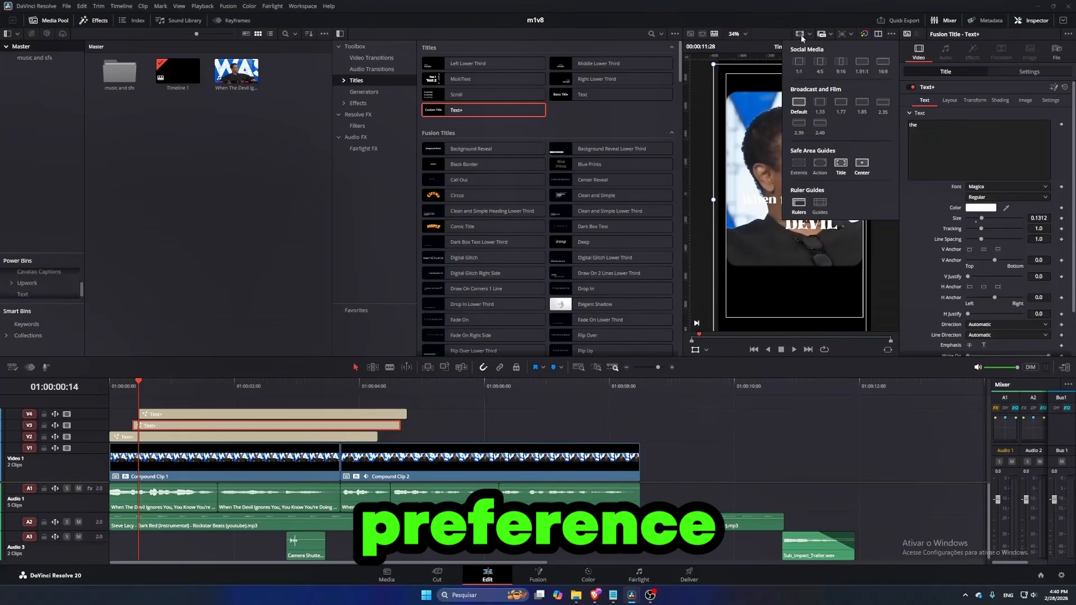
pyautogui.click(157, 416)
pyautogui.moveTo(811, 227); pyautogui.dragTo(806, 215)
# Step: Add another Text+ title on V5 timed to the speech, set its text to "ignores you", and place it beneath DEVIL
pyautogui.click(163, 402)
pyautogui.press('space')
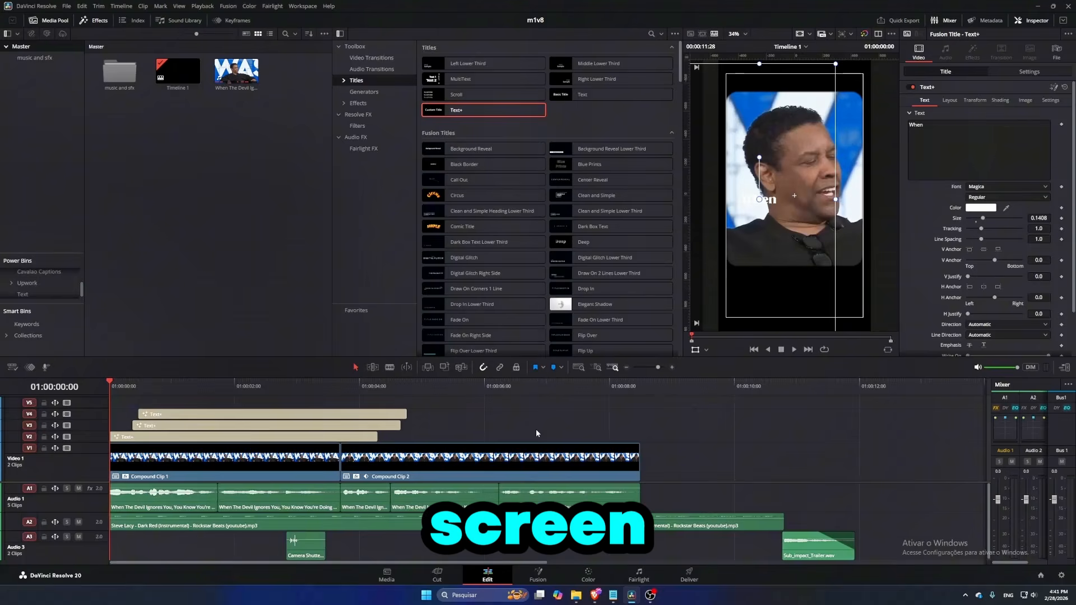
pyautogui.press('space')
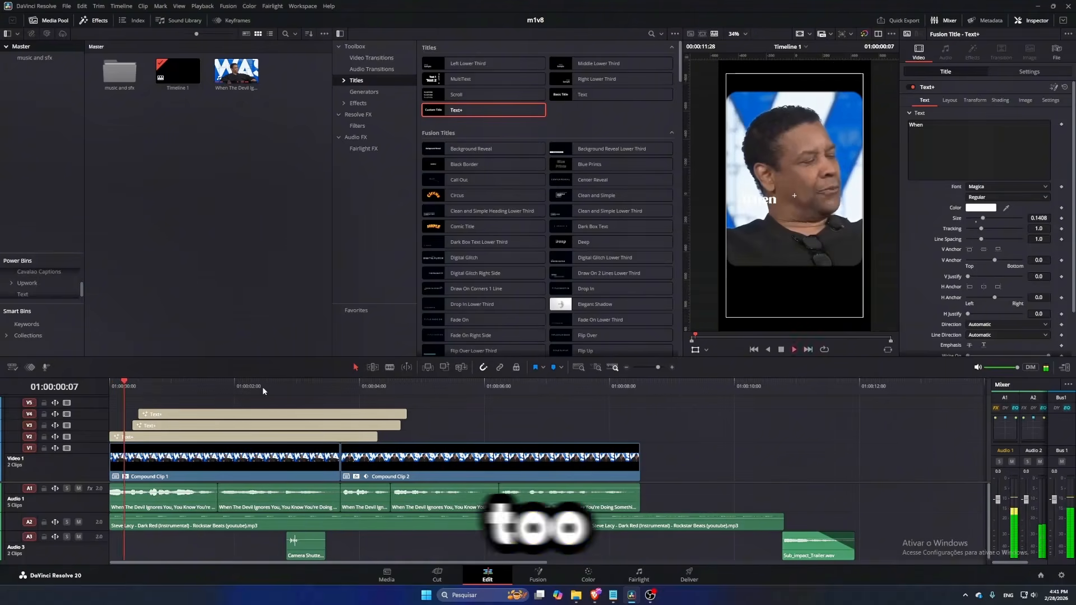
pyautogui.press('space')
pyautogui.click(168, 419)
pyautogui.moveTo(169, 423); pyautogui.dragTo(198, 403)
pyautogui.click(953, 163)
pyautogui.hotkey('ctrl', 'a')
pyautogui.write('ignores you')
pyautogui.moveTo(811, 196); pyautogui.dragTo(828, 229)
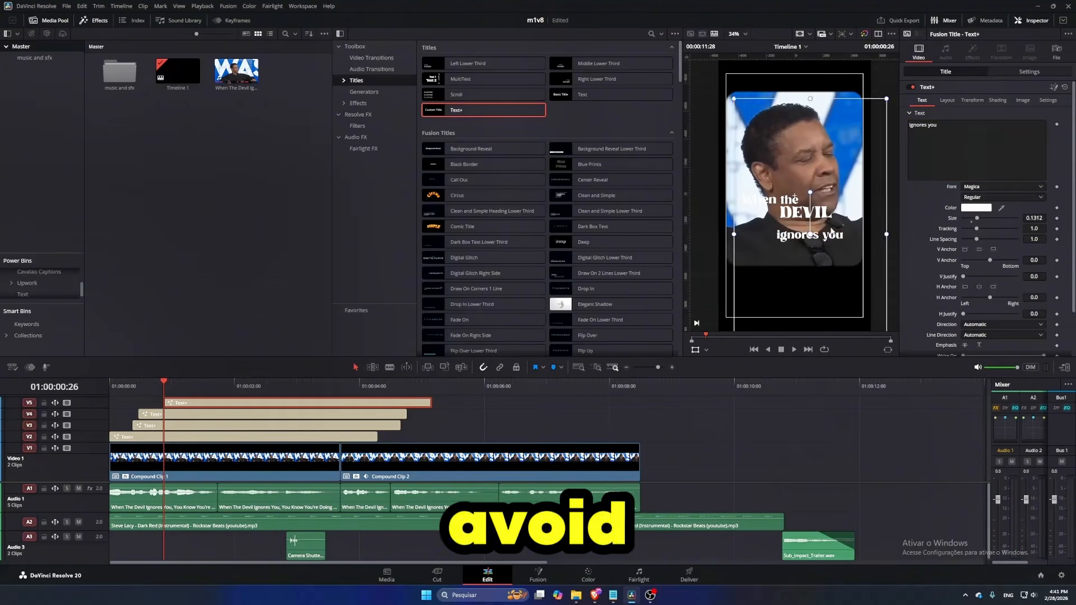
# Step: Split the four stacked titles at 01:00:01:22 and delete the portions after the cut on V3 to V5
pyautogui.click(544, 429)
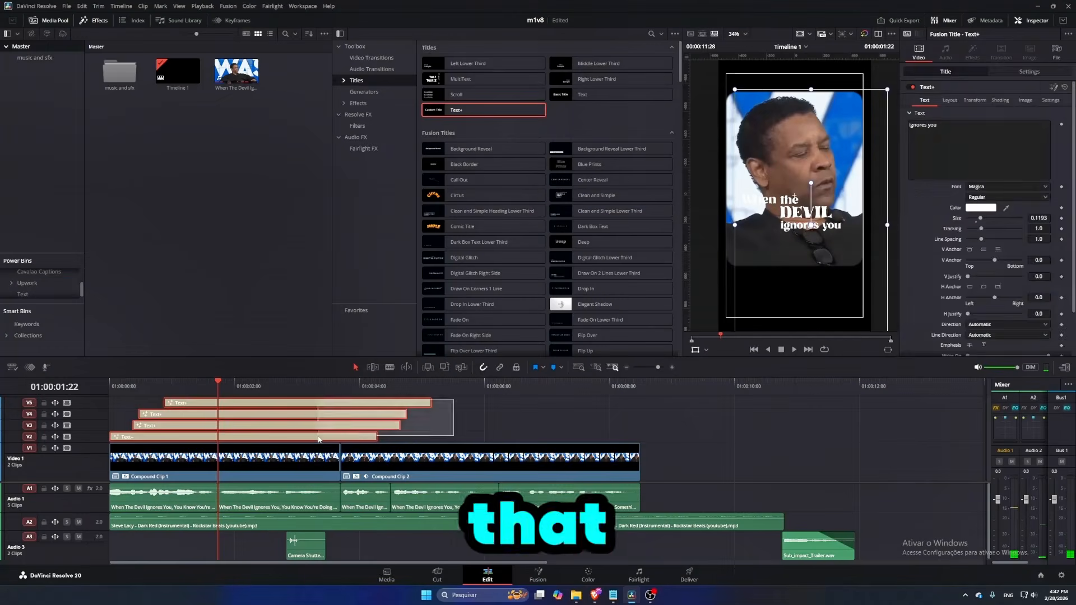
pyautogui.click(236, 417)
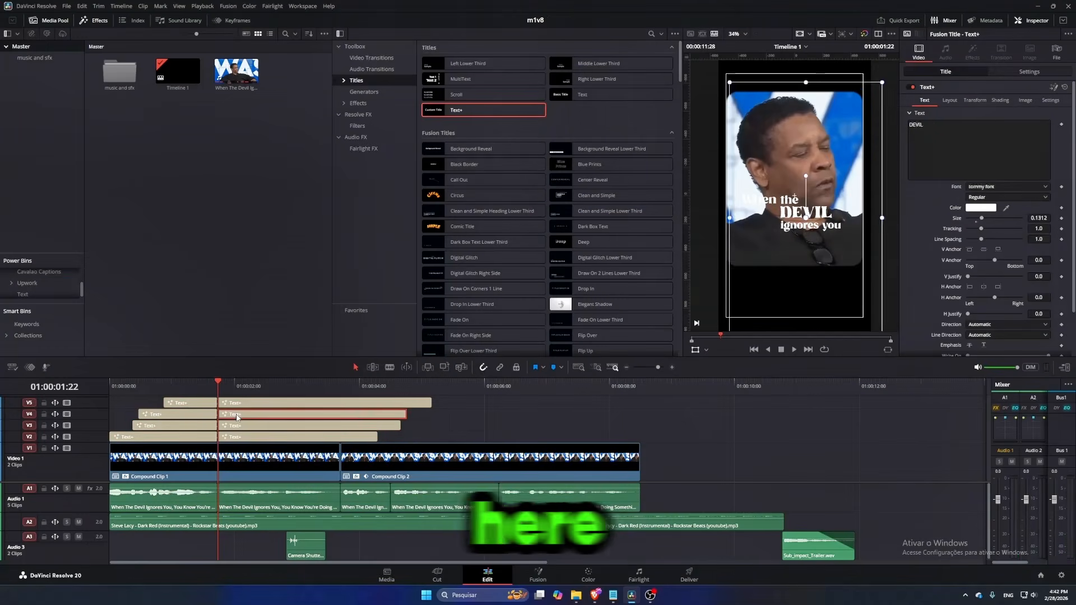
pyautogui.press('Delete')
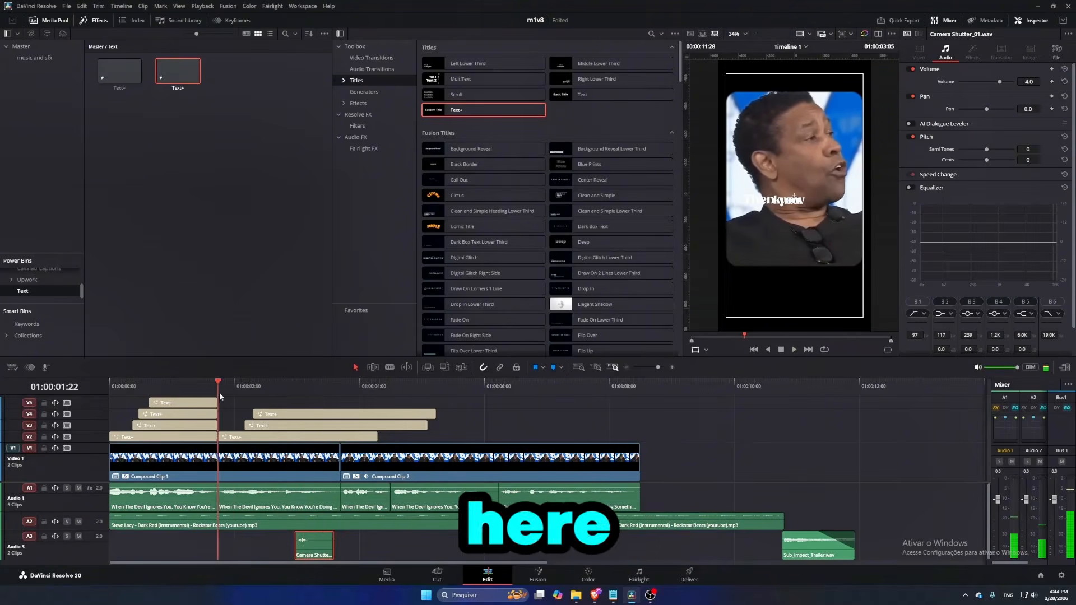
# Step: Paste a copy of the title onto V5 at 01:00:02:13 and set its text to "your'e"
pyautogui.click(267, 412)
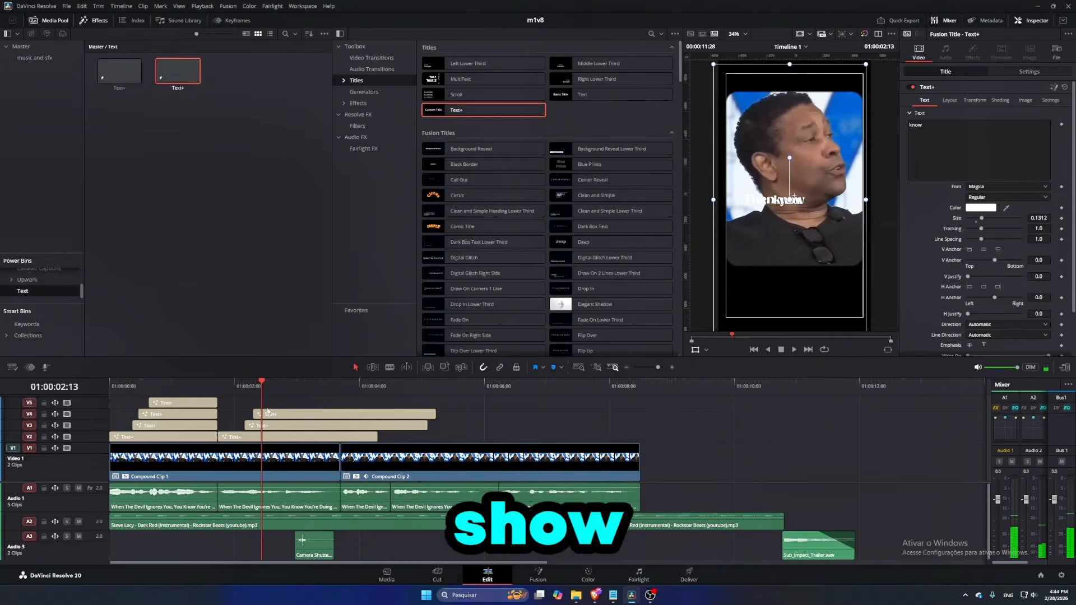
pyautogui.hotkey('ctrl', 'v')
pyautogui.doubleClick(943, 128)
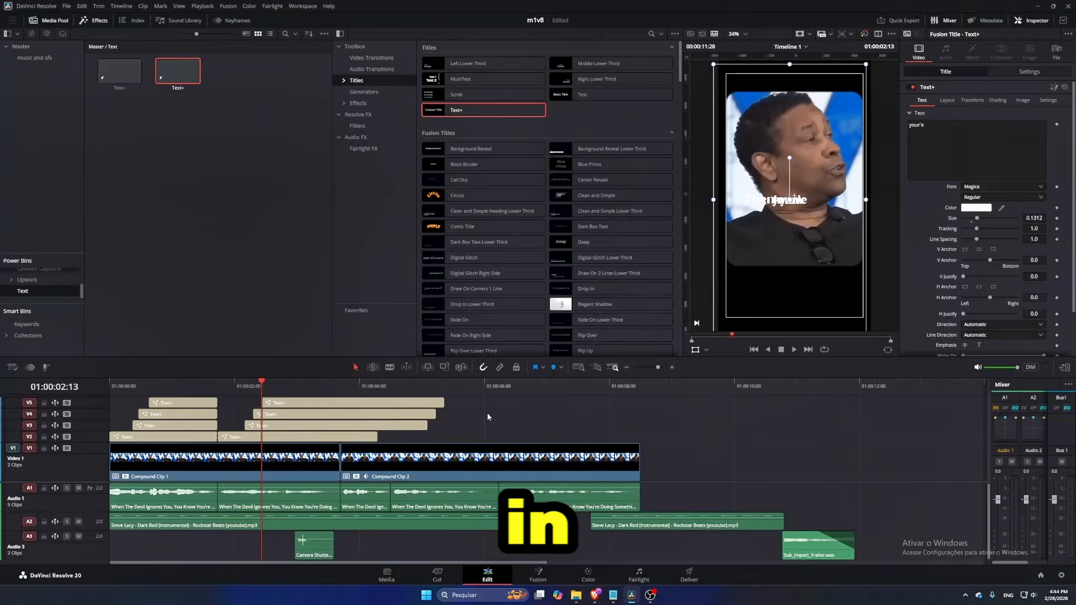
# Step: Set the composite mode of the opening phrase's word titles, including "the", "DEVIL" and "ignores you", to Difference
pyautogui.scroll(1, 116, 390)
pyautogui.click(116, 389)
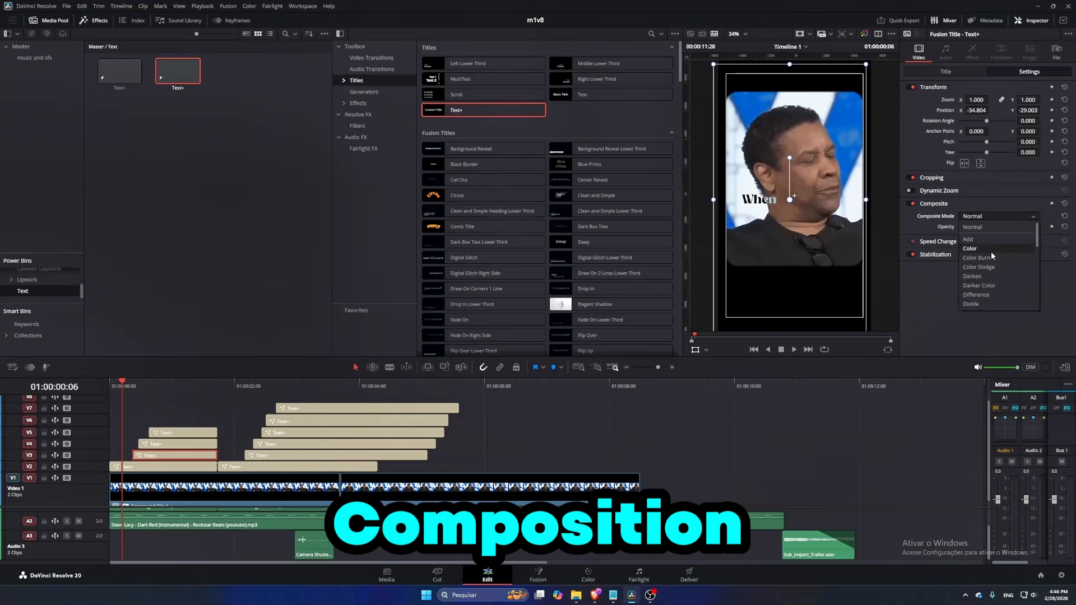
pyautogui.press('Down')
pyautogui.press('Return')
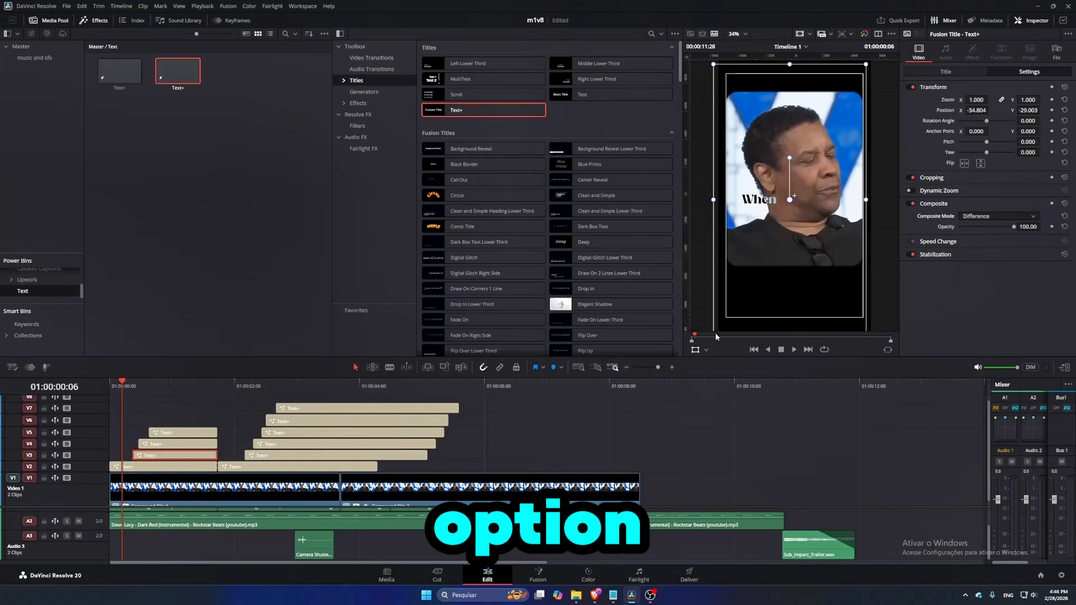
pyautogui.click(164, 396)
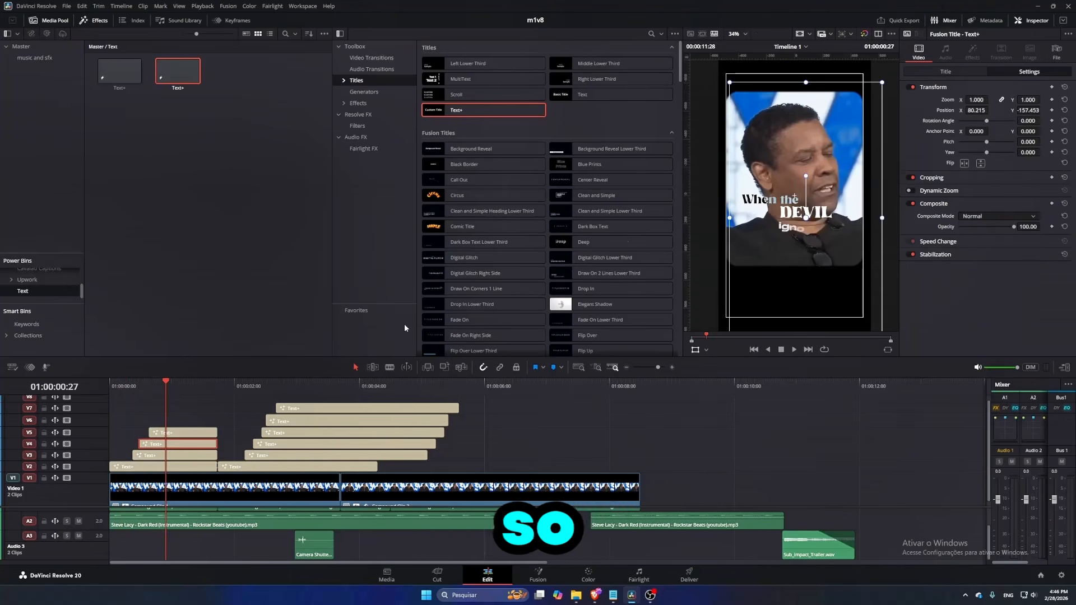
pyautogui.click(977, 218)
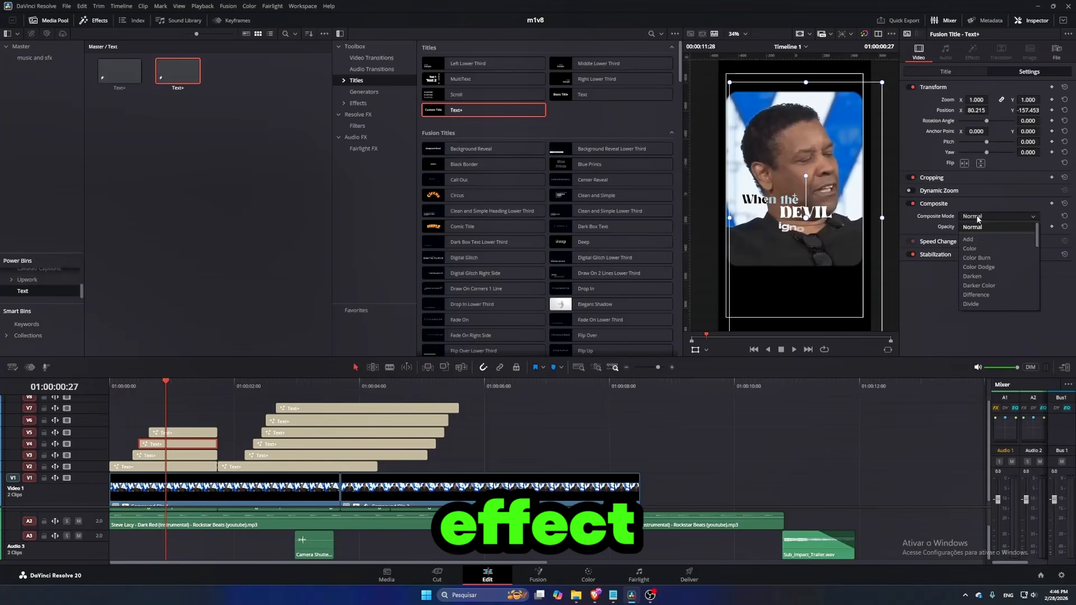
pyautogui.press('Return')
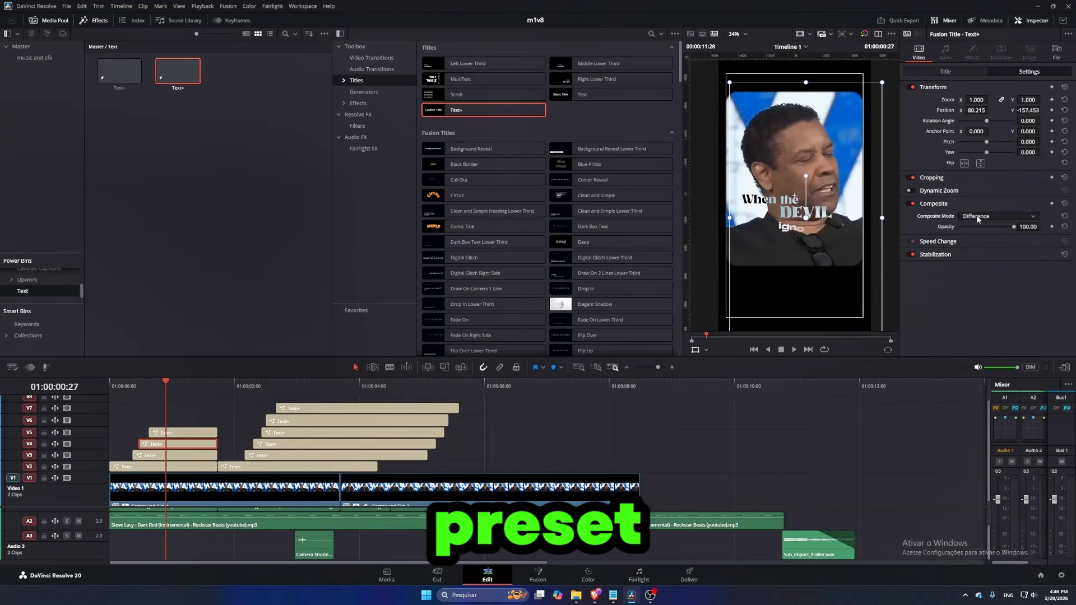
pyautogui.click(170, 434)
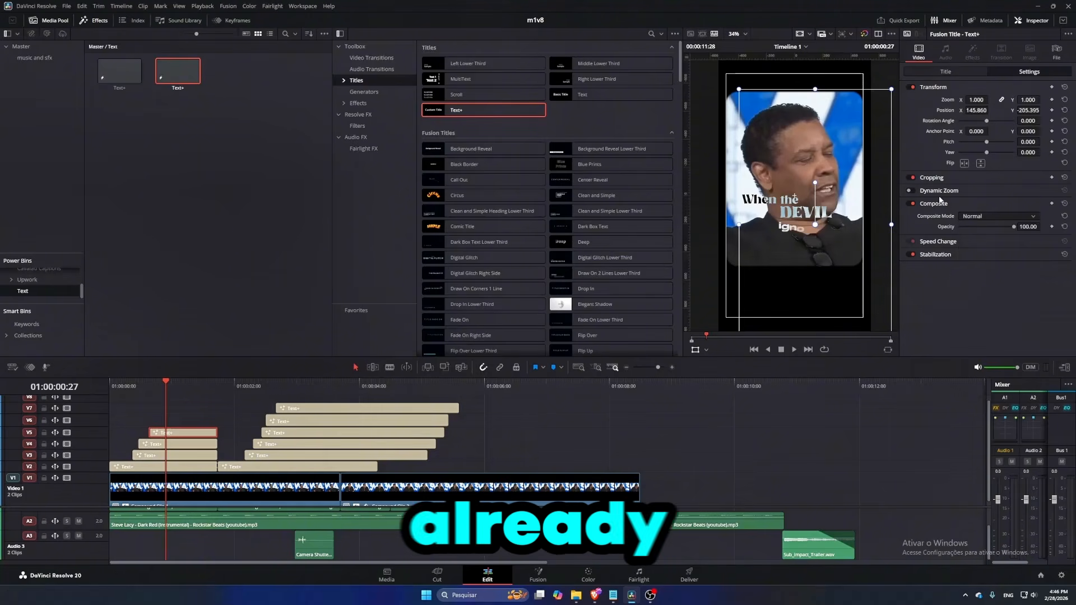
pyautogui.click(965, 219)
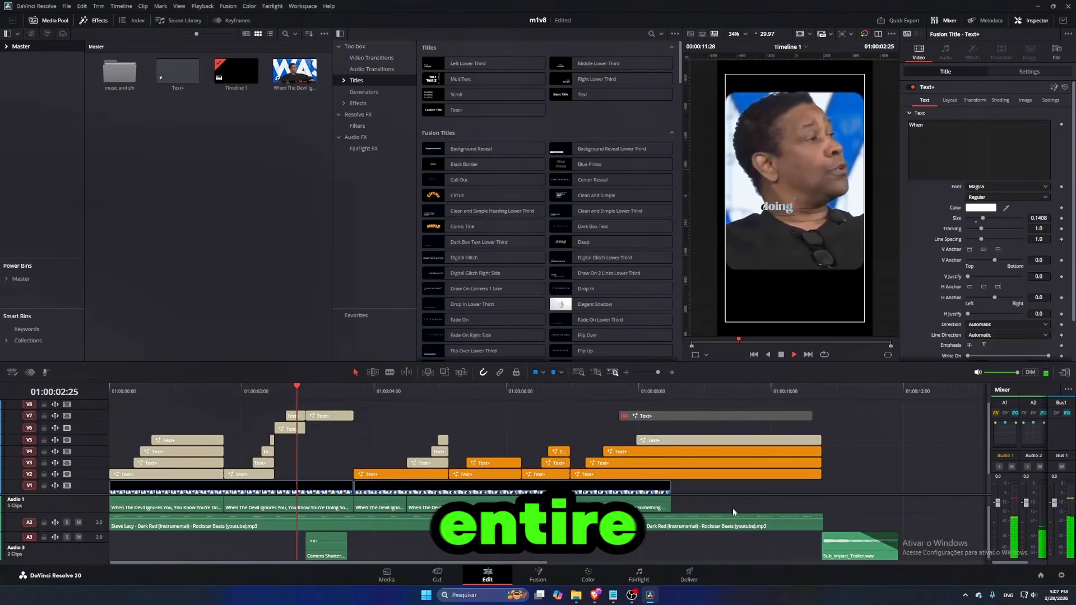
# Step: Play the timeline from the opening phrase to review the finished word-by-word titles
pyautogui.click(151, 391)
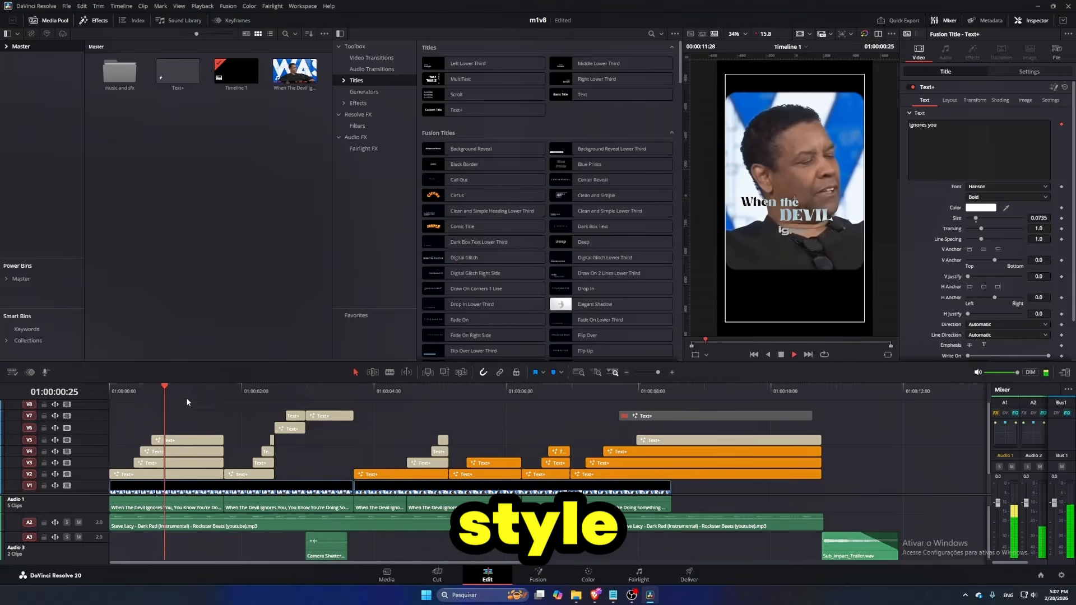
pyautogui.moveTo(205, 395); pyautogui.dragTo(206, 399)
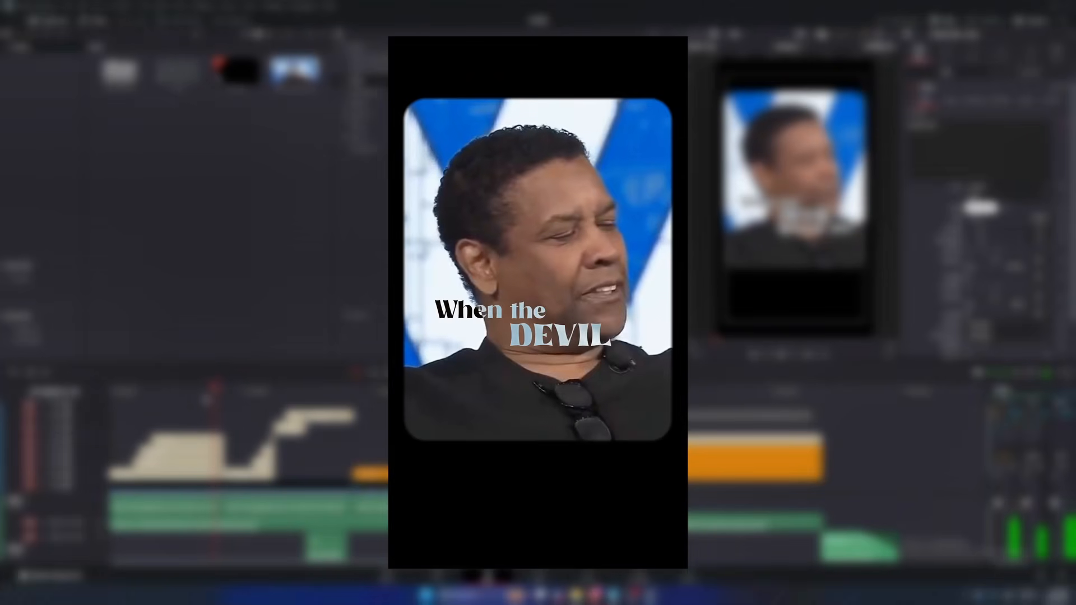